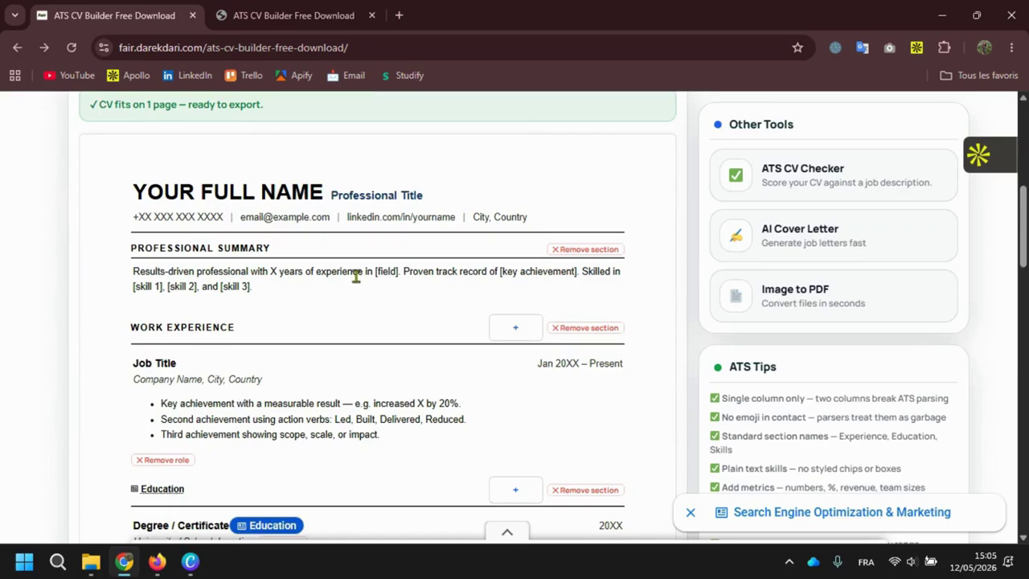
Look through the CV template's sections and the editing options offered above it
double_click(179, 217)
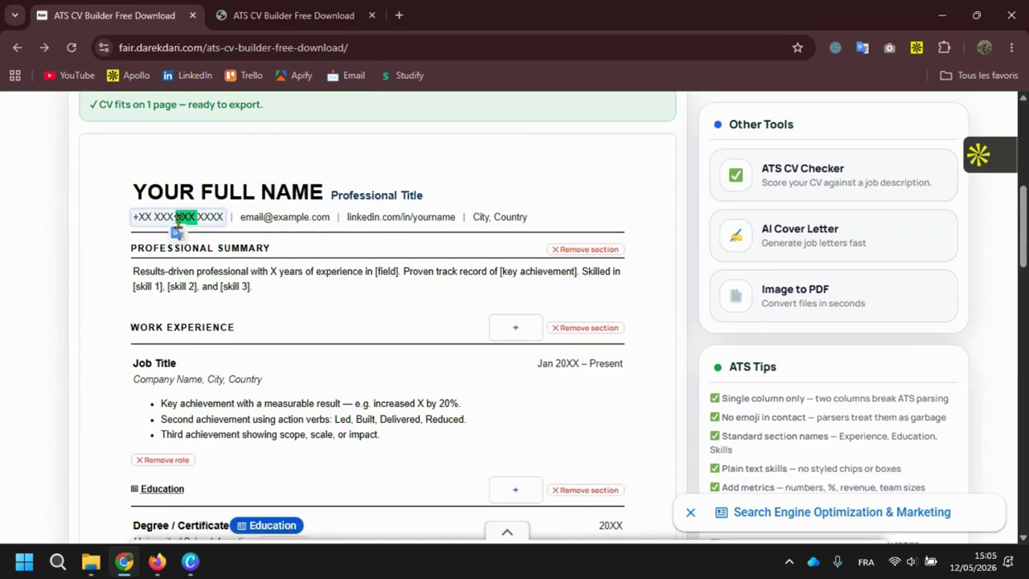
left_click(358, 173)
scroll(373, 210, "down", 3)
scroll(373, 209, "down", 2)
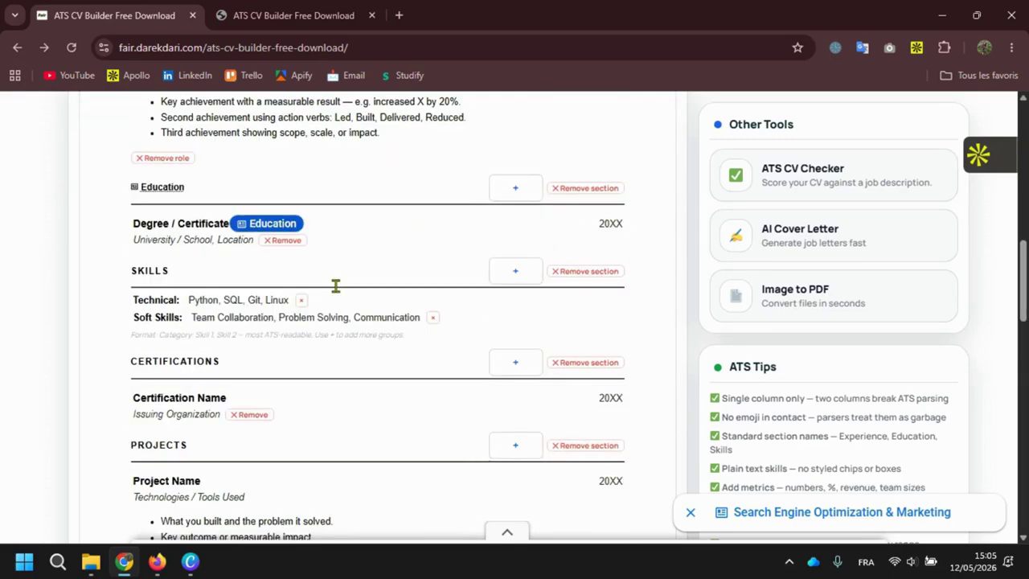
scroll(335, 287, "up", 4)
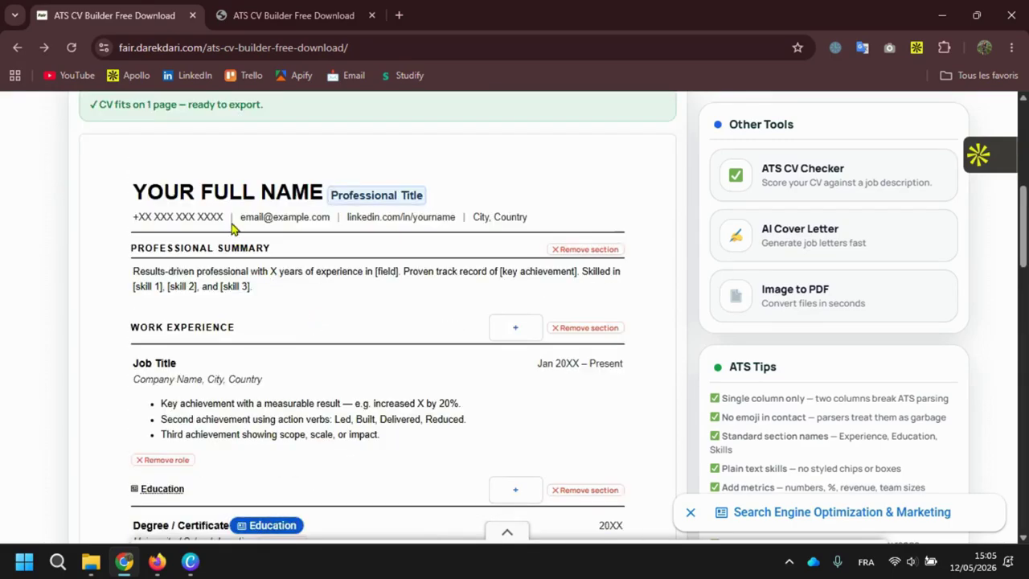
scroll(228, 266, "up", 6)
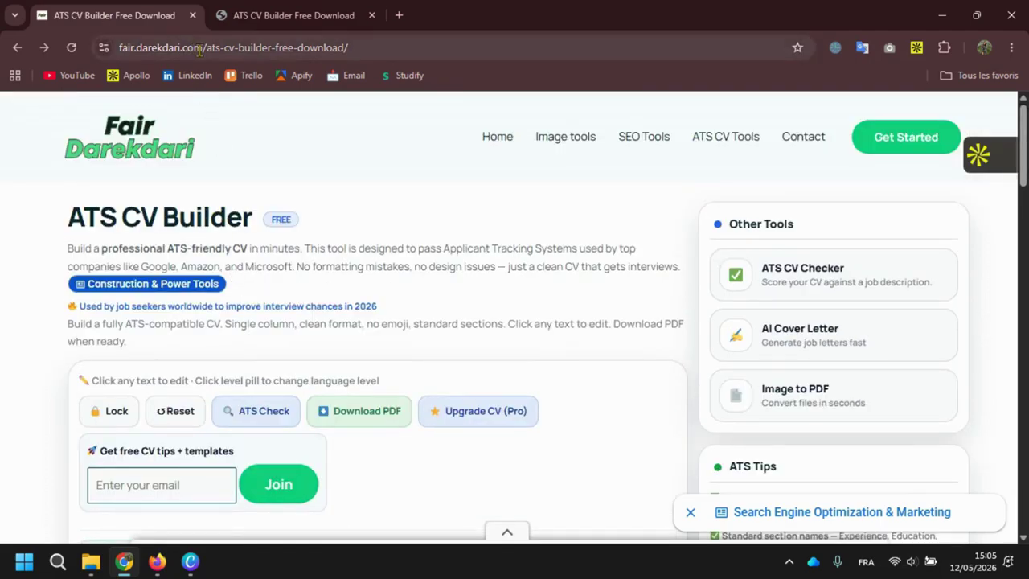
scroll(229, 362, "down", 2)
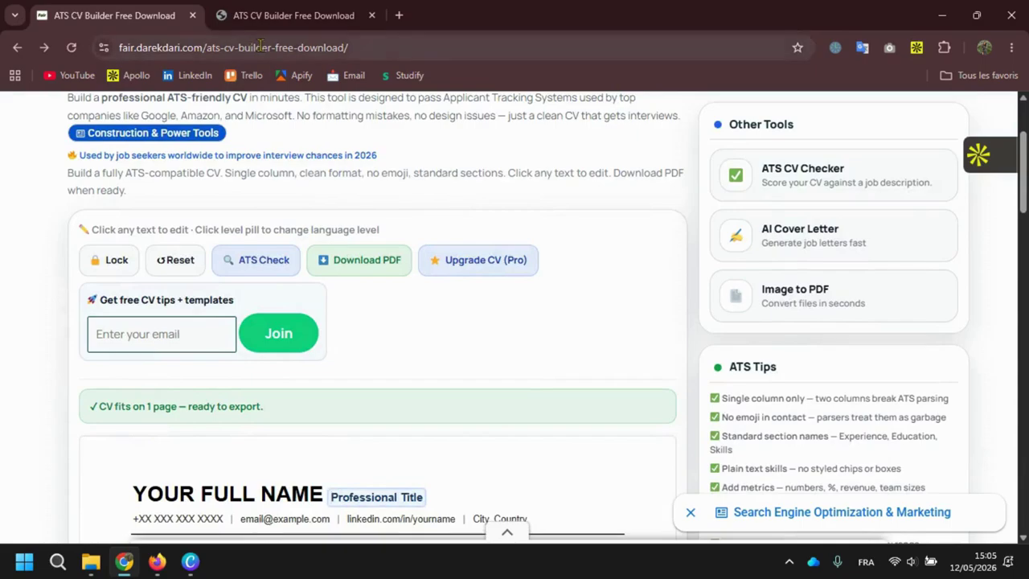
scroll(285, 235, "down", 2)
scroll(287, 235, "down", 2)
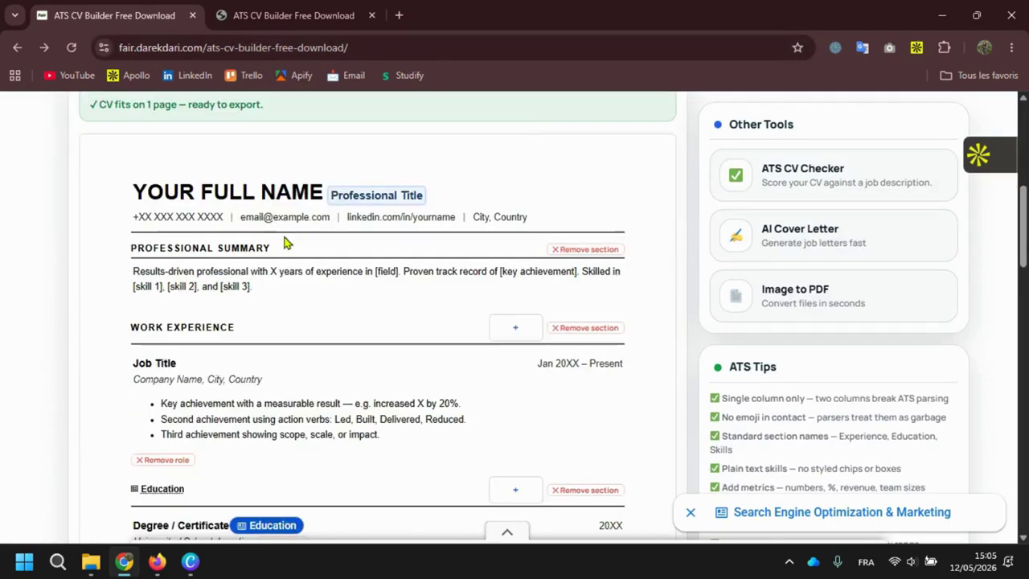
Replace the CV's name placeholder with the person's full name and set the professional title to "teacher"
triple_click(242, 201)
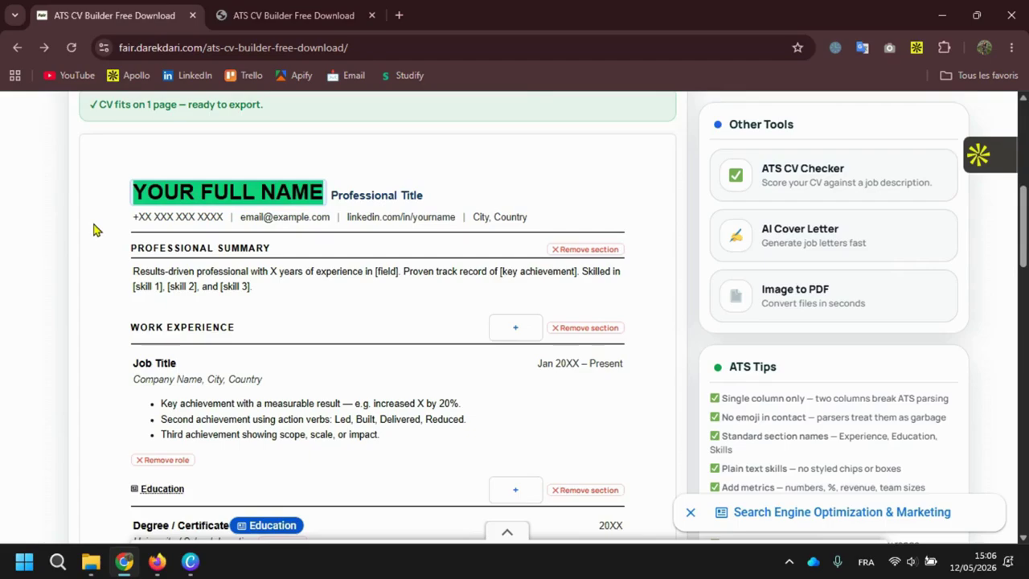
type("Emili")
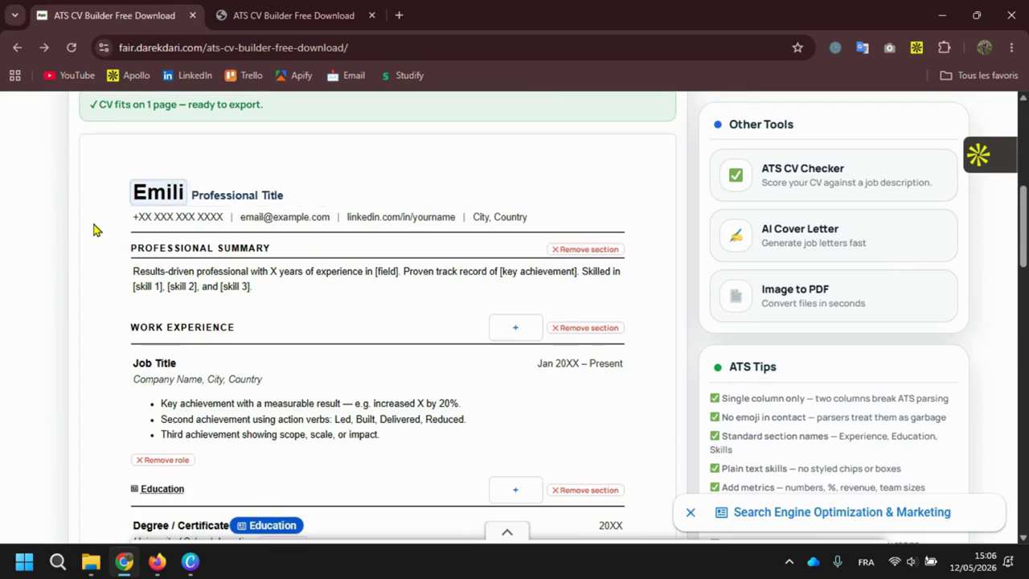
type(" lolo")
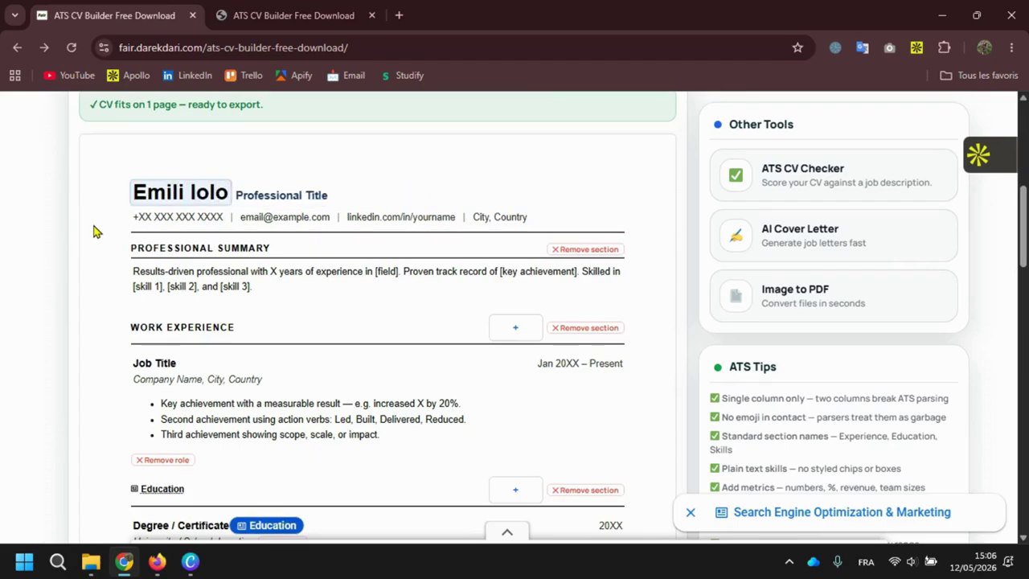
left_click(252, 196)
type("ttafz")
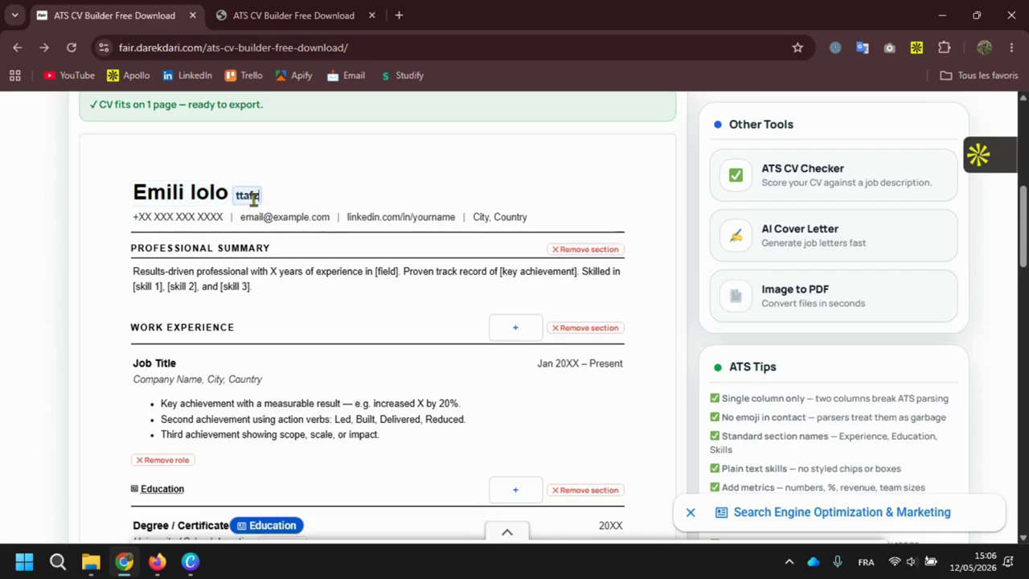
type("egahjr")
double_click(252, 198)
type("teacher")
Examine the editable phone, email, LinkedIn and location placeholders and the professional summary text
double_click(184, 217)
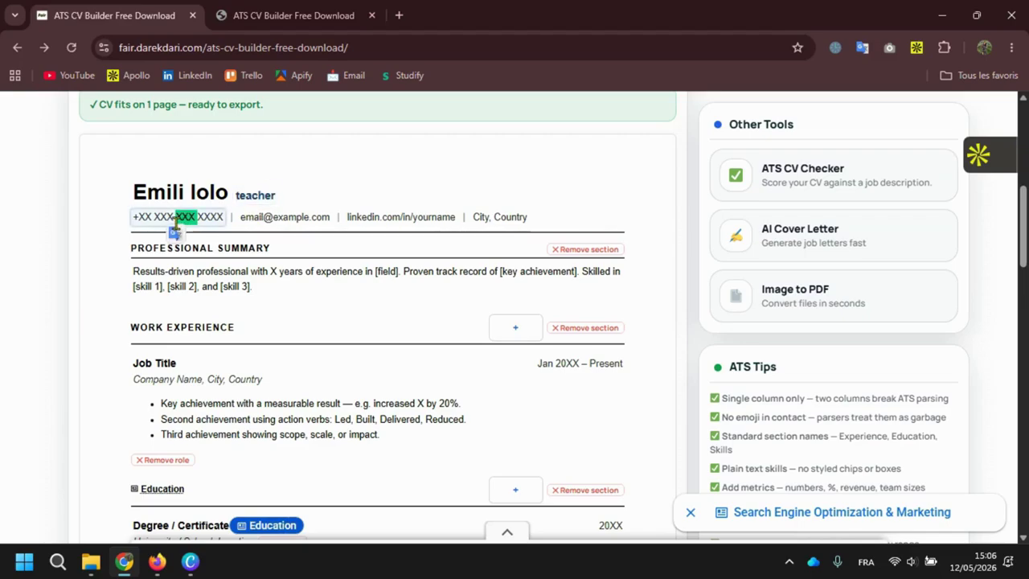
double_click(278, 219)
double_click(359, 217)
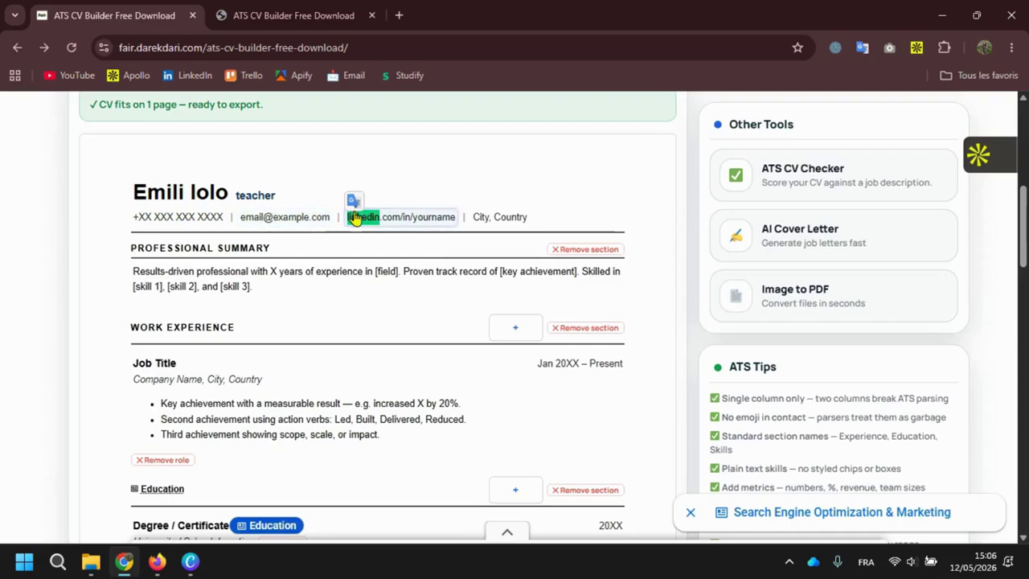
left_click(490, 213)
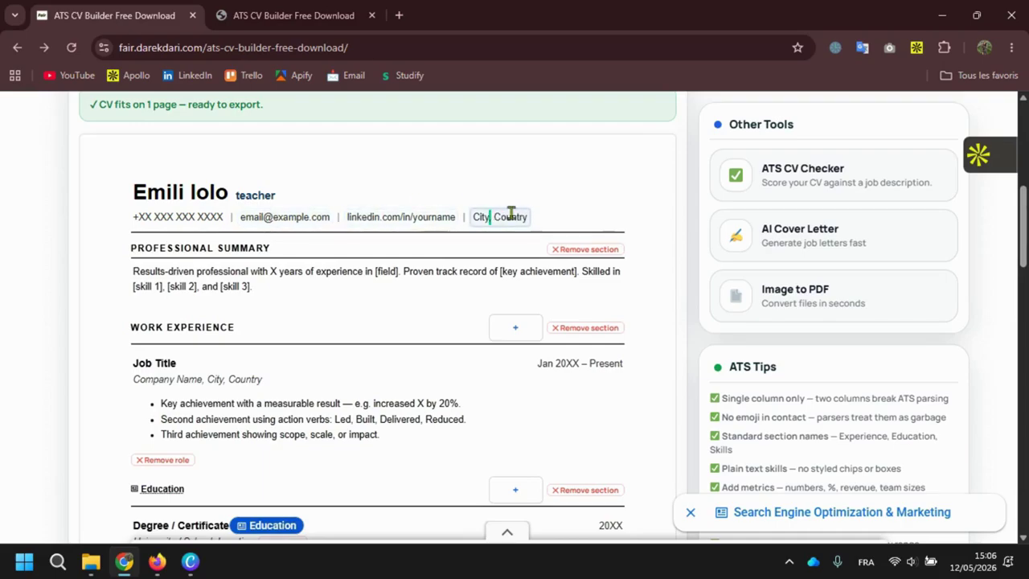
left_click(149, 244)
triple_click(190, 272)
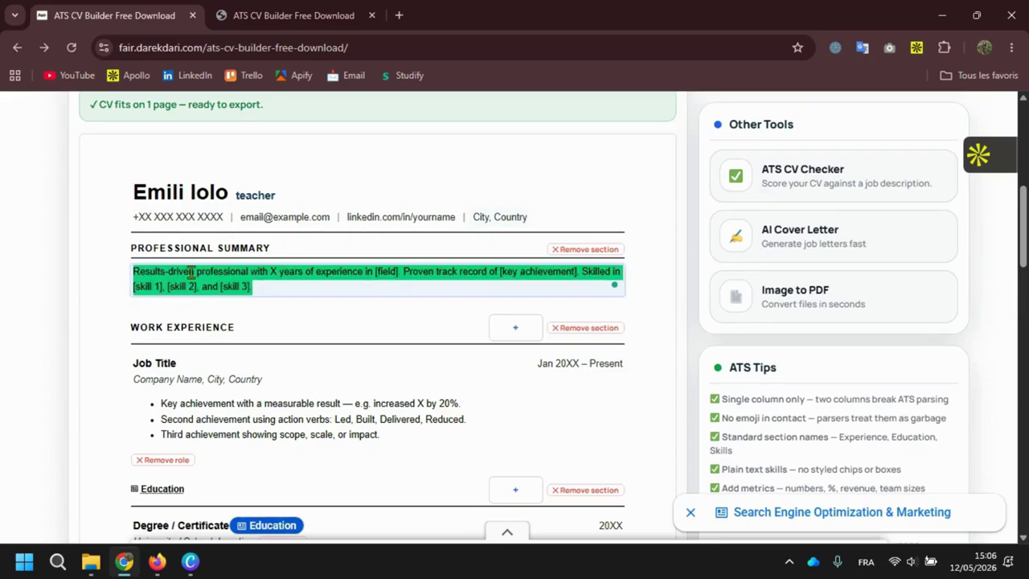
left_click(281, 258)
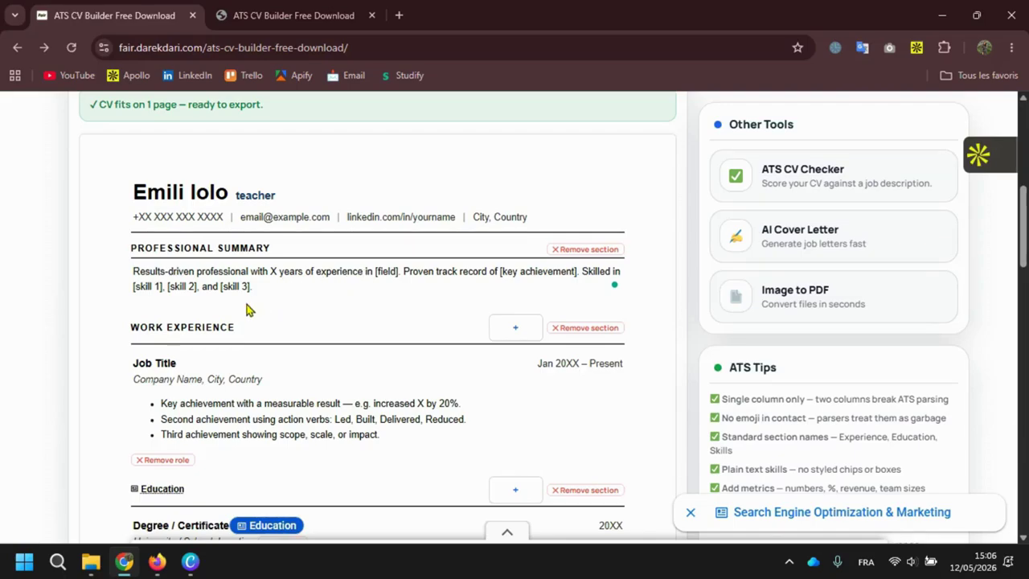
Add another role entry to the Work Experience section
scroll(226, 317, "down", 1)
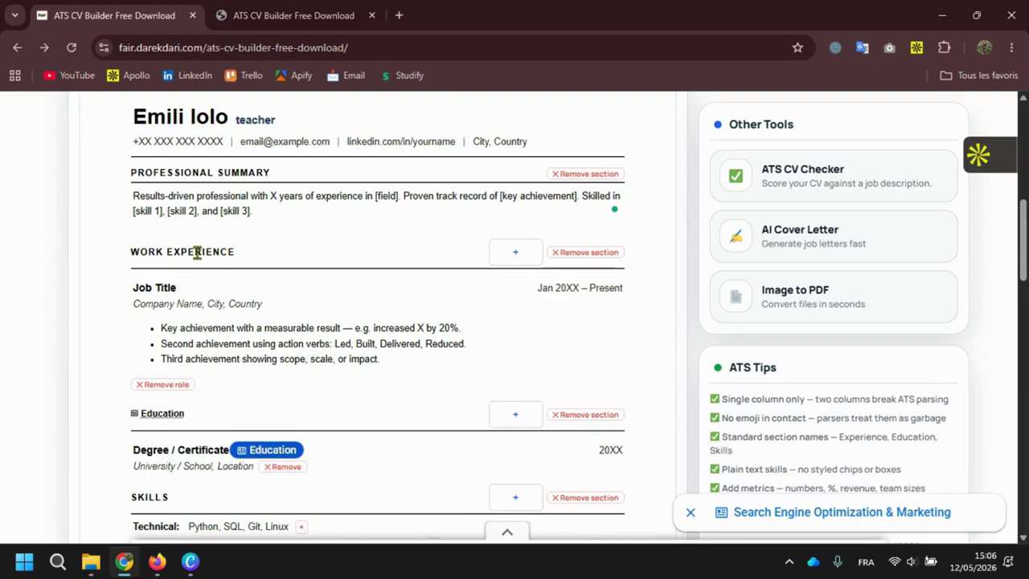
scroll(202, 278, "down", 1)
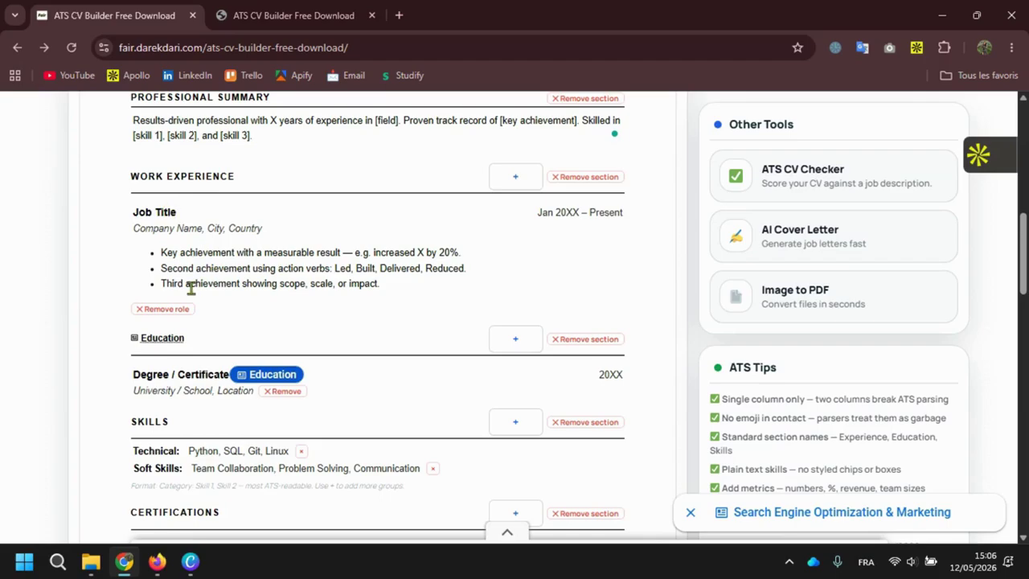
left_click(506, 176)
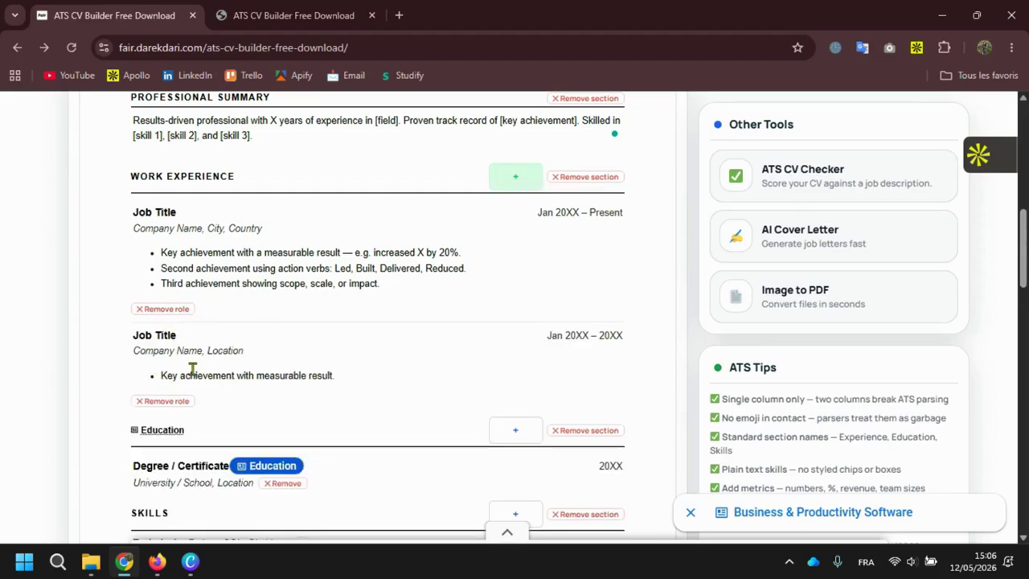
Check the editable fields of the first Work Experience role, dated Jan 20XX – Present, and remove that role
left_click(598, 212)
key("Tab")
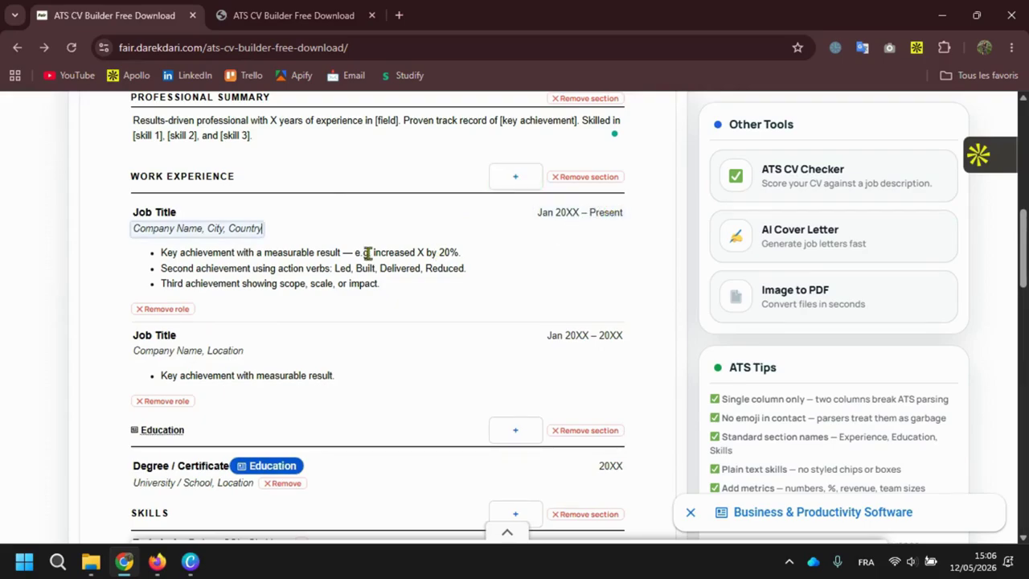
left_click(177, 212)
left_click(201, 254)
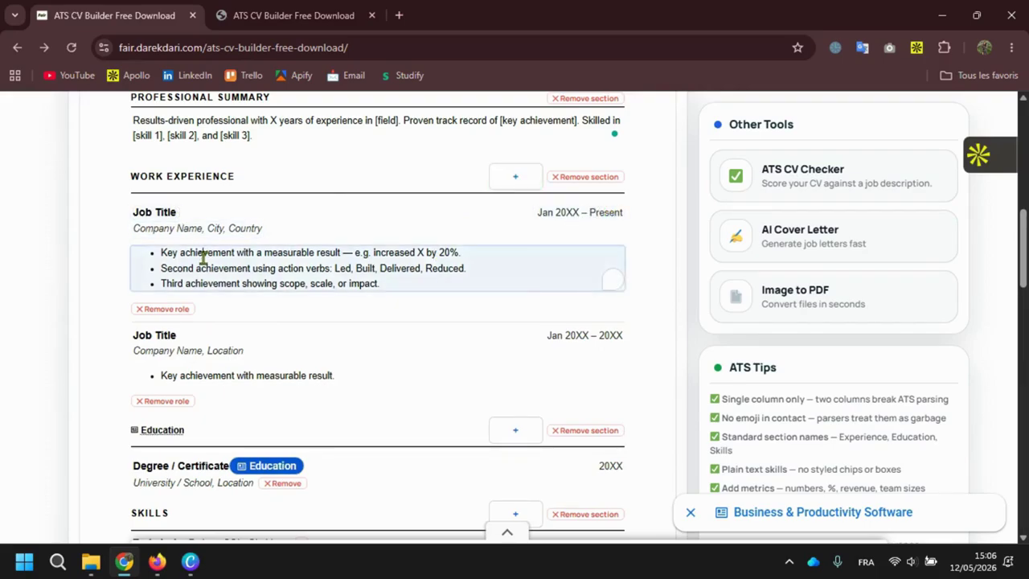
left_click(177, 313)
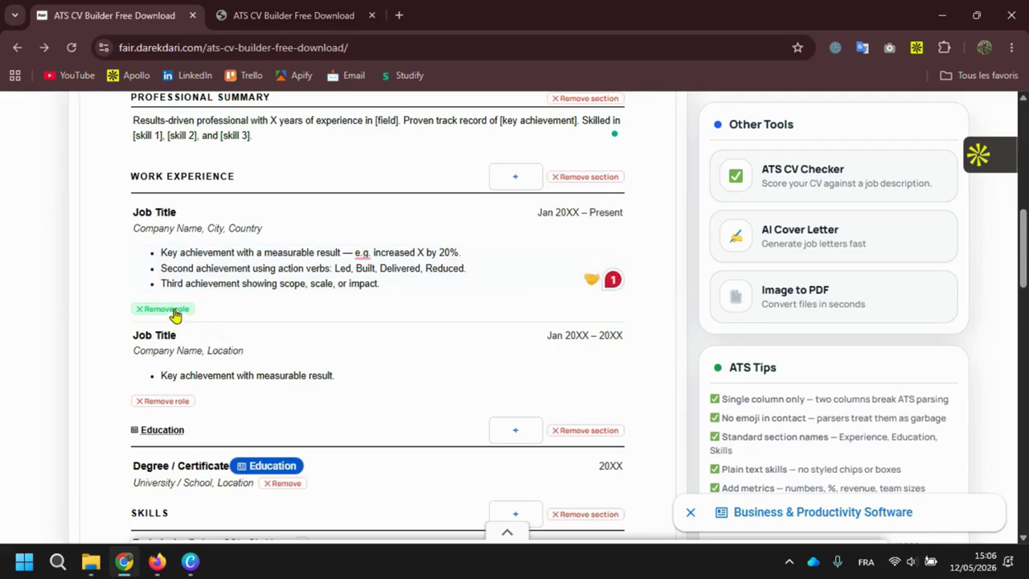
left_click(177, 313)
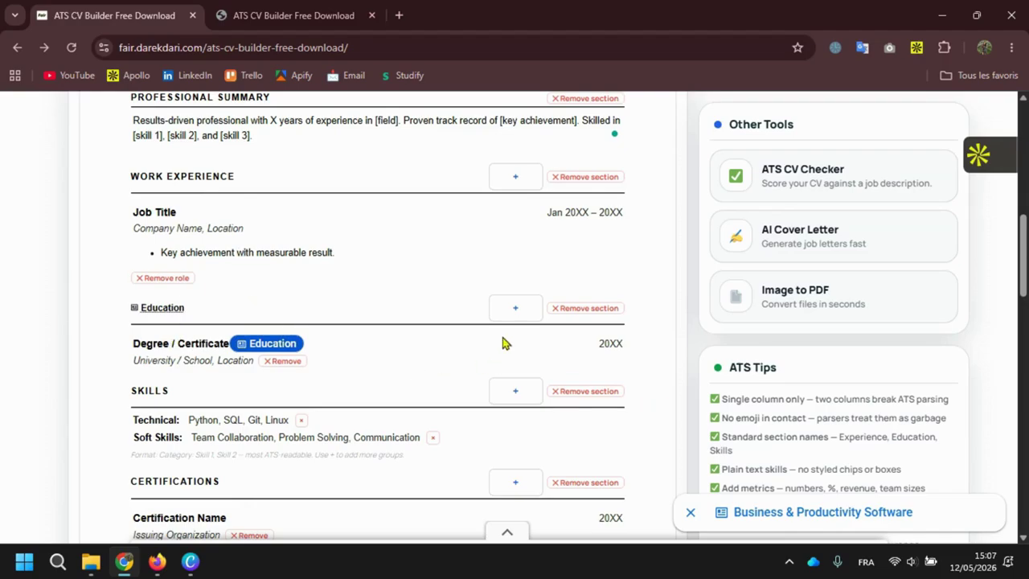
Add another degree or certificate entry to the Education section
scroll(503, 354, "down", 2)
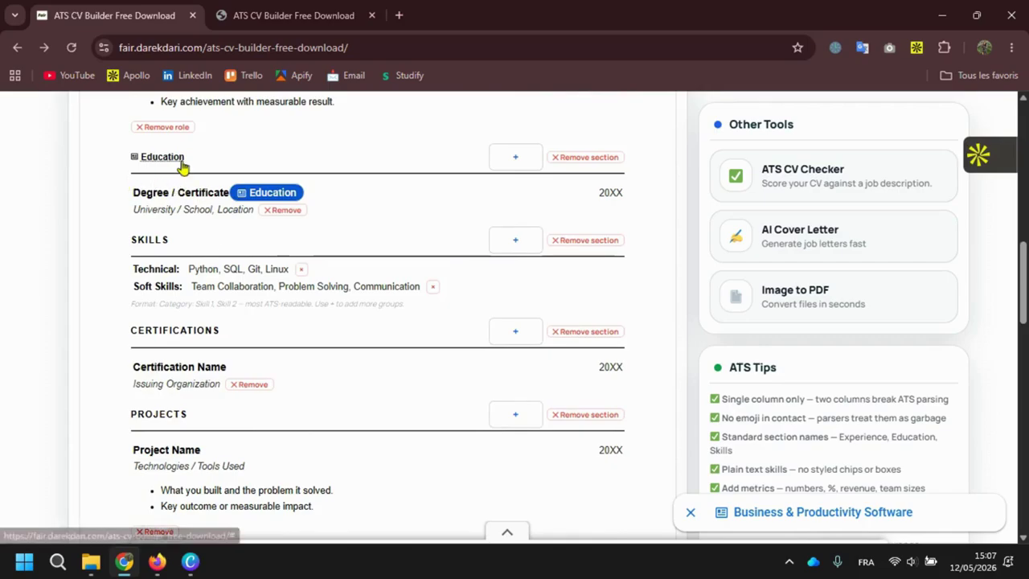
left_click(168, 210)
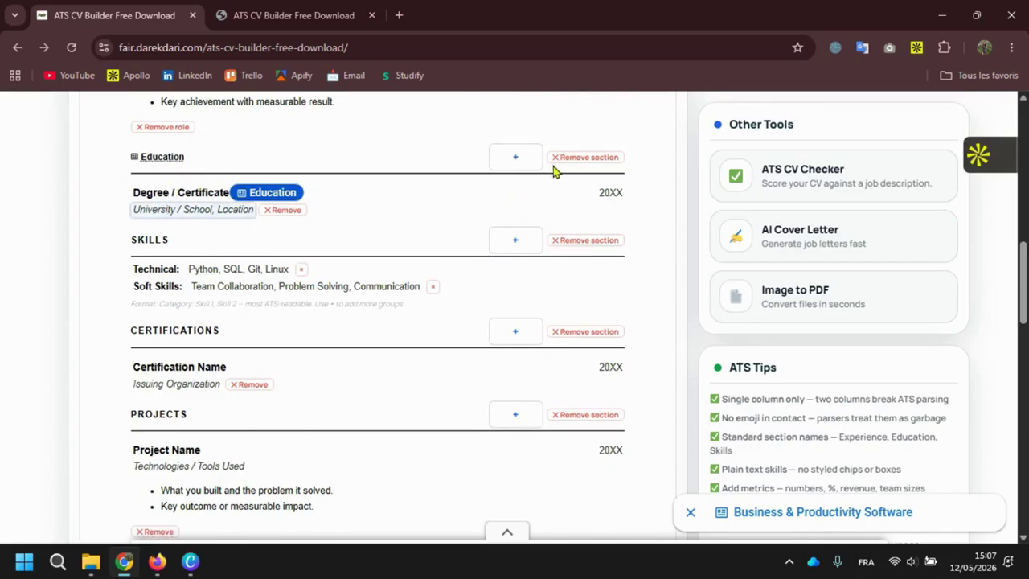
left_click(507, 169)
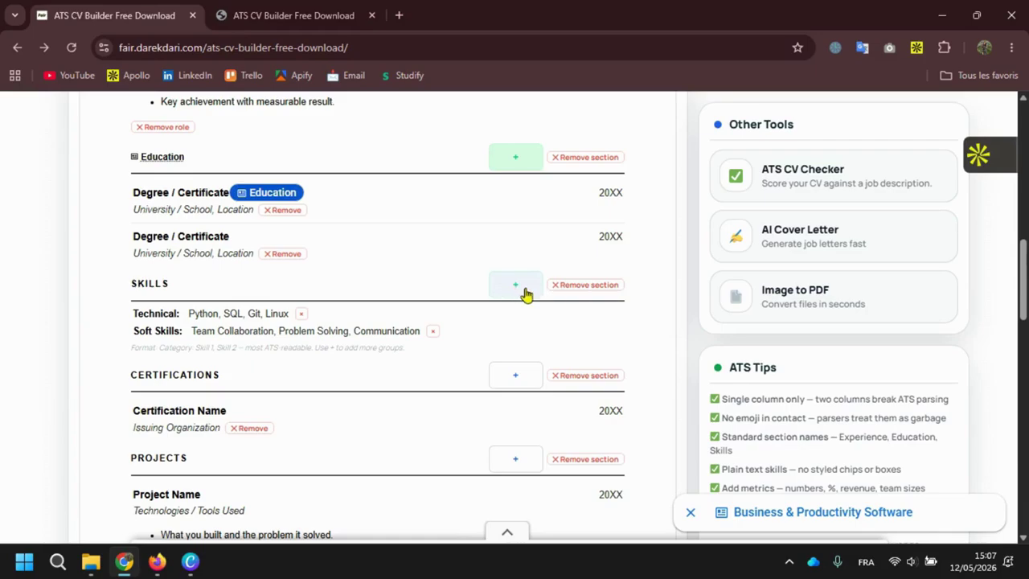
Remove the entire Certifications section and add another project entry to the Projects section
scroll(499, 321, "down", 1)
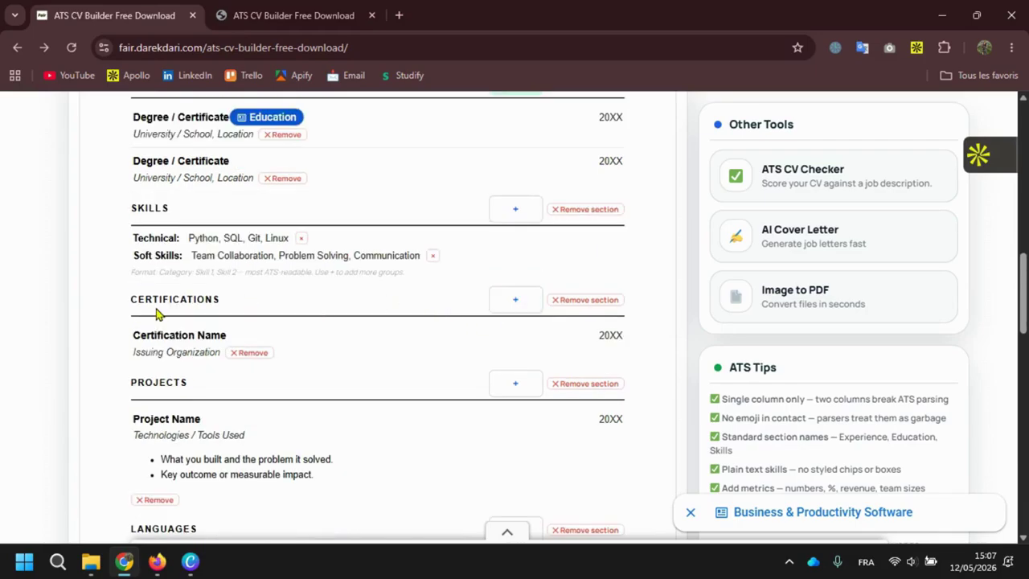
scroll(158, 312, "down", 1)
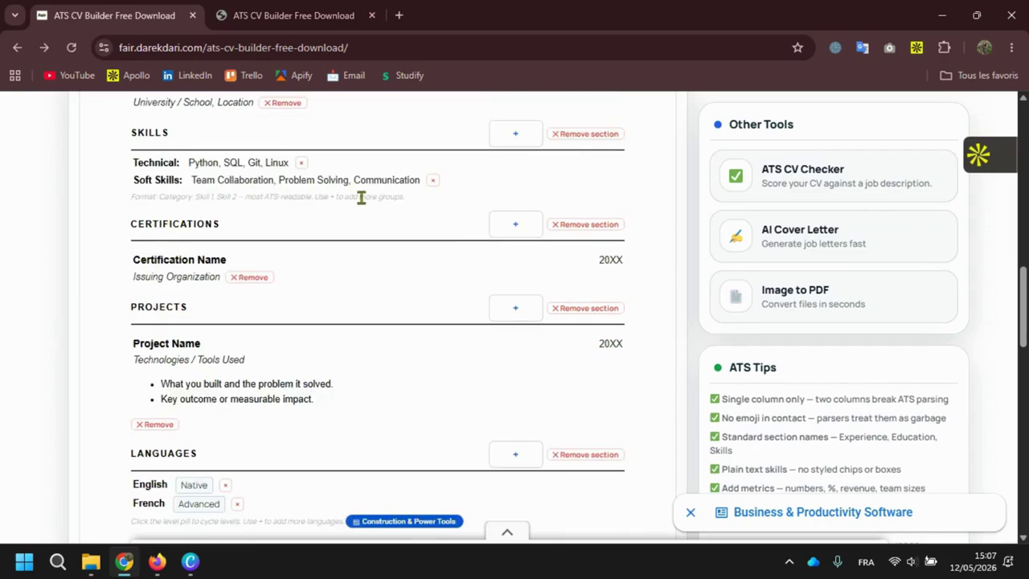
left_click(605, 228)
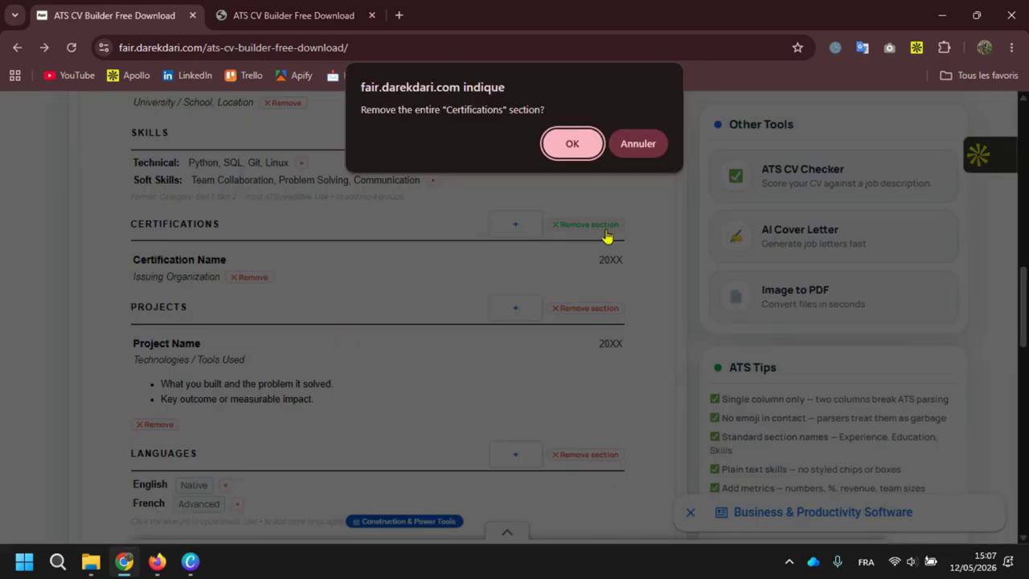
left_click(582, 143)
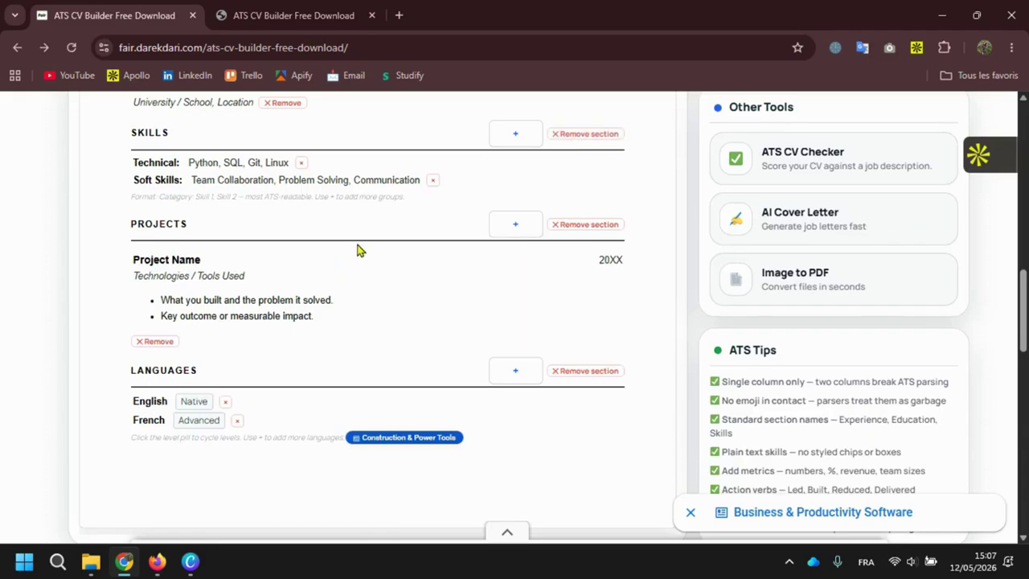
left_click(505, 232)
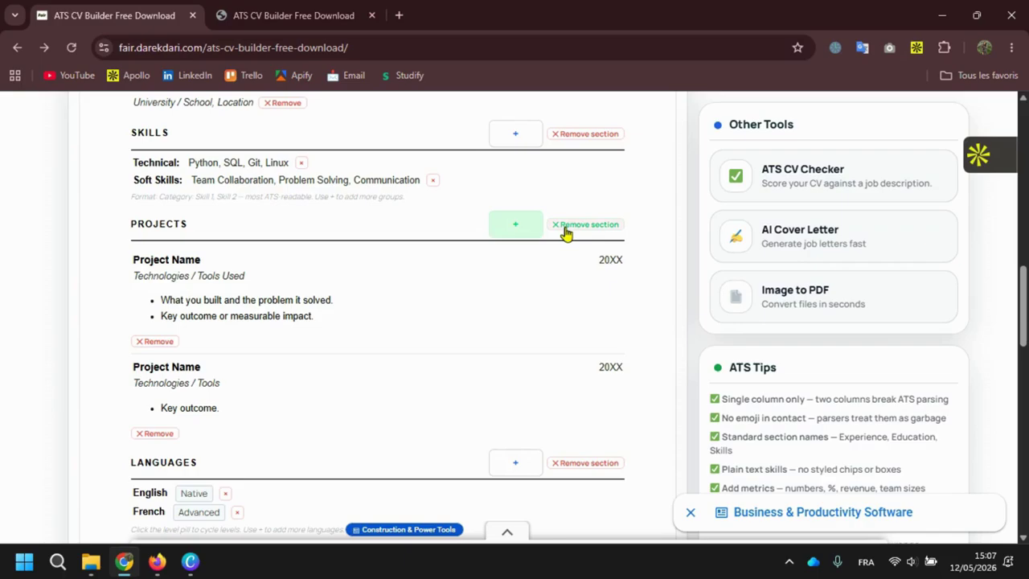
Cycle the English proficiency level in Languages through its options and back to Native
scroll(351, 319, "down", 3)
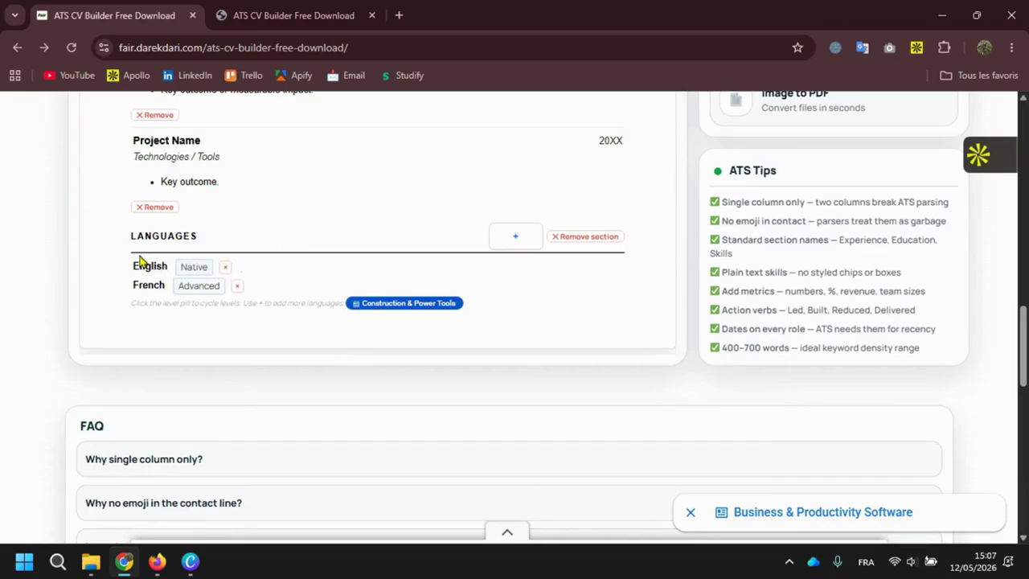
left_click(194, 272)
left_click(194, 271)
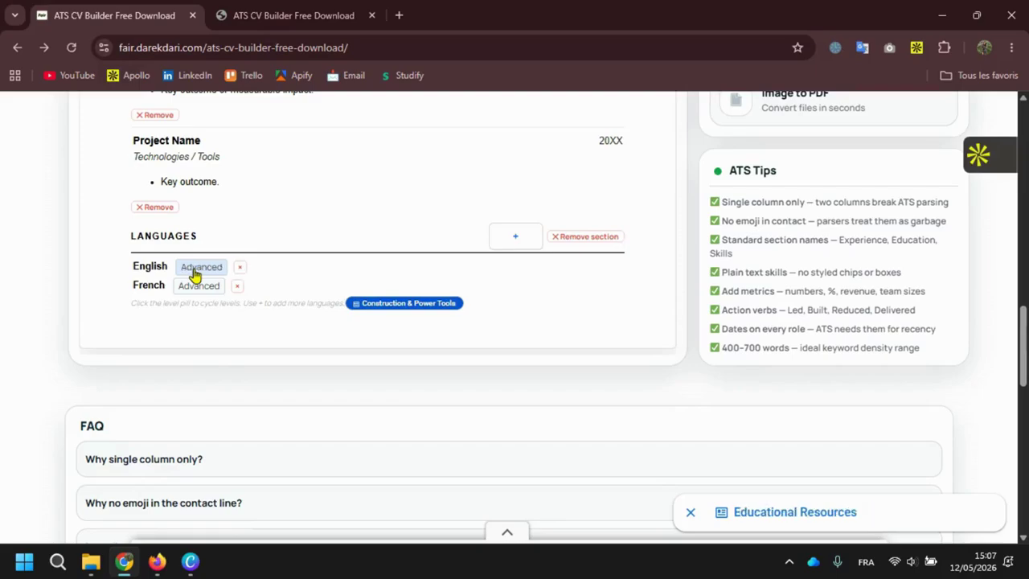
left_click(194, 272)
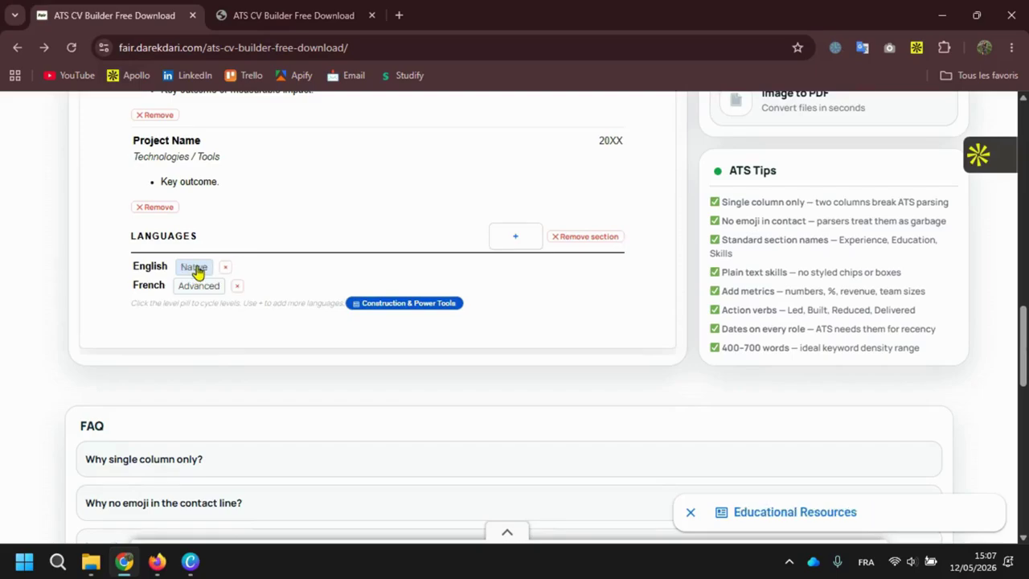
left_click(197, 272)
left_click(197, 273)
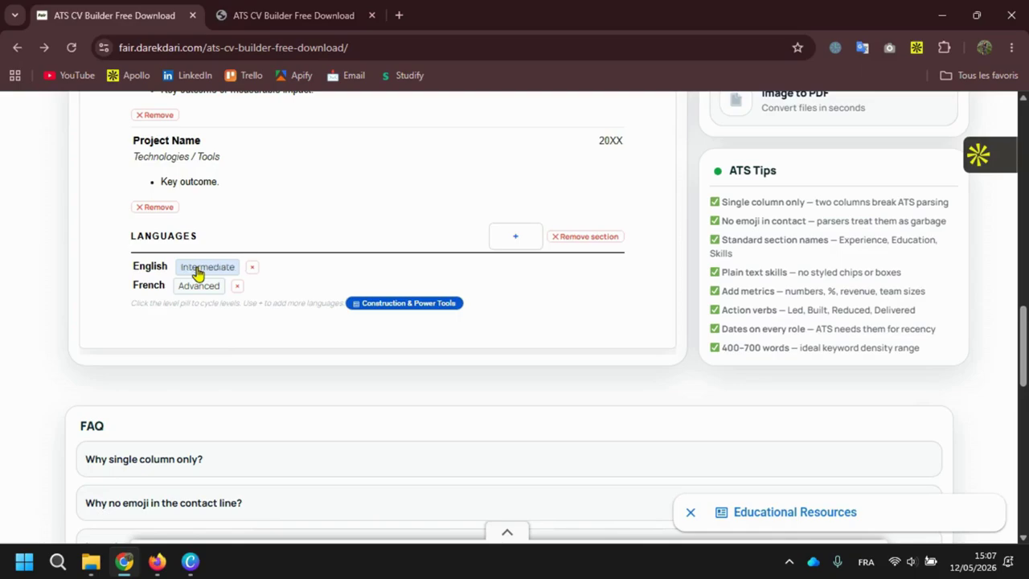
left_click(197, 273)
left_click(197, 273)
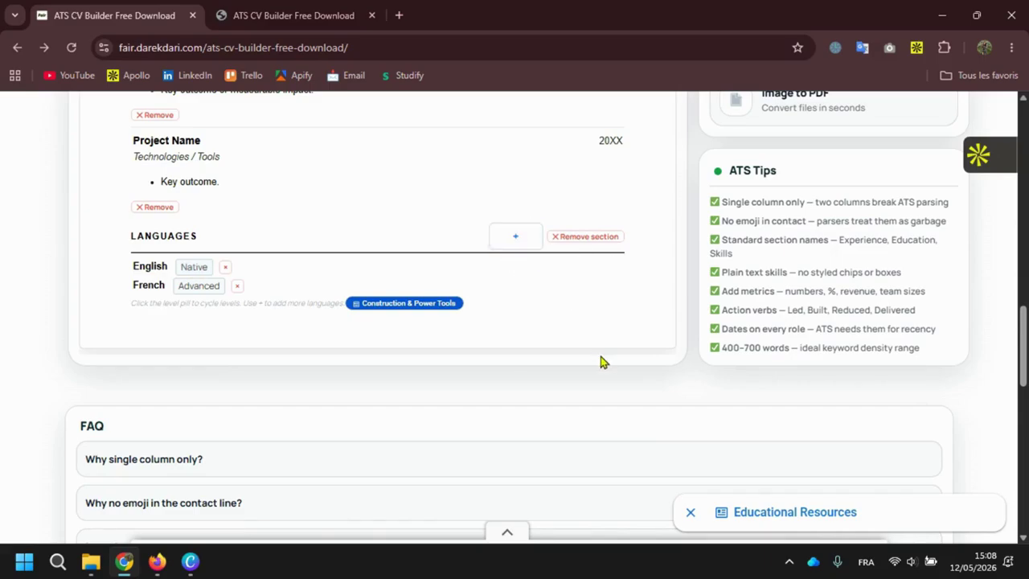
Review the edited CV sections, the FAQ questions and the Free ATS CV Builder description on the builder page
scroll(594, 329, "up", 10)
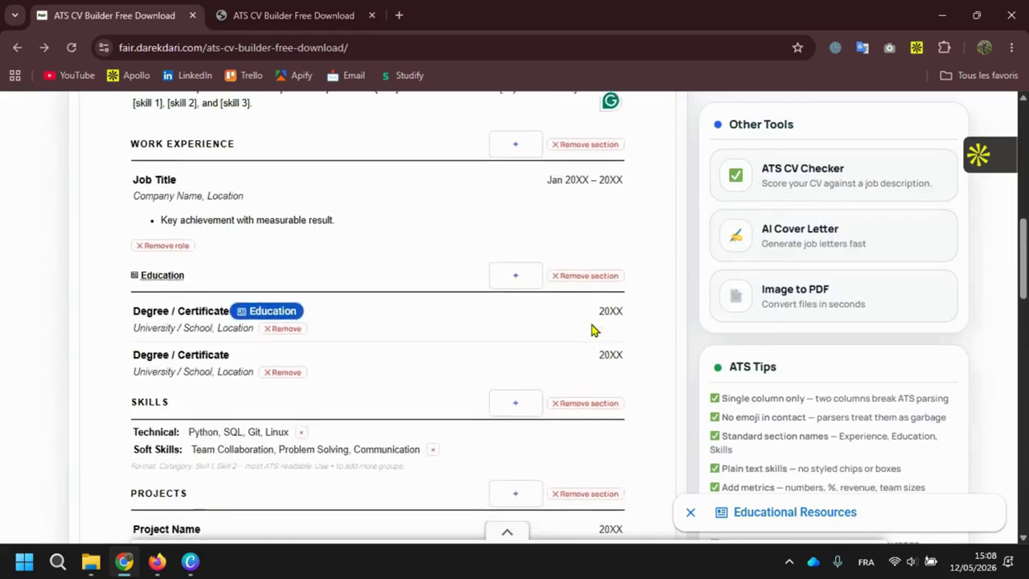
scroll(593, 329, "up", 1)
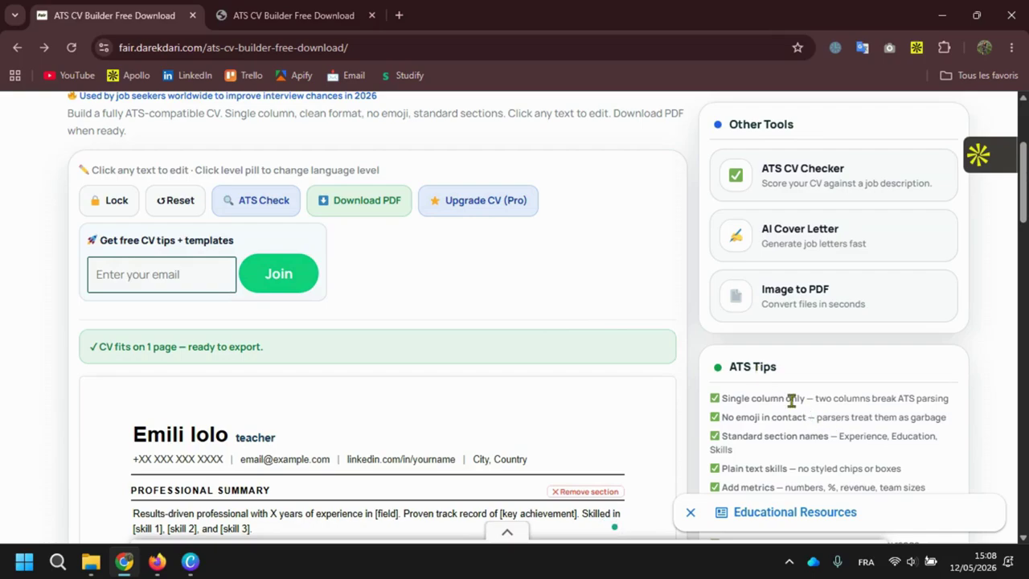
scroll(792, 400, "down", 4)
scroll(788, 402, "down", 1)
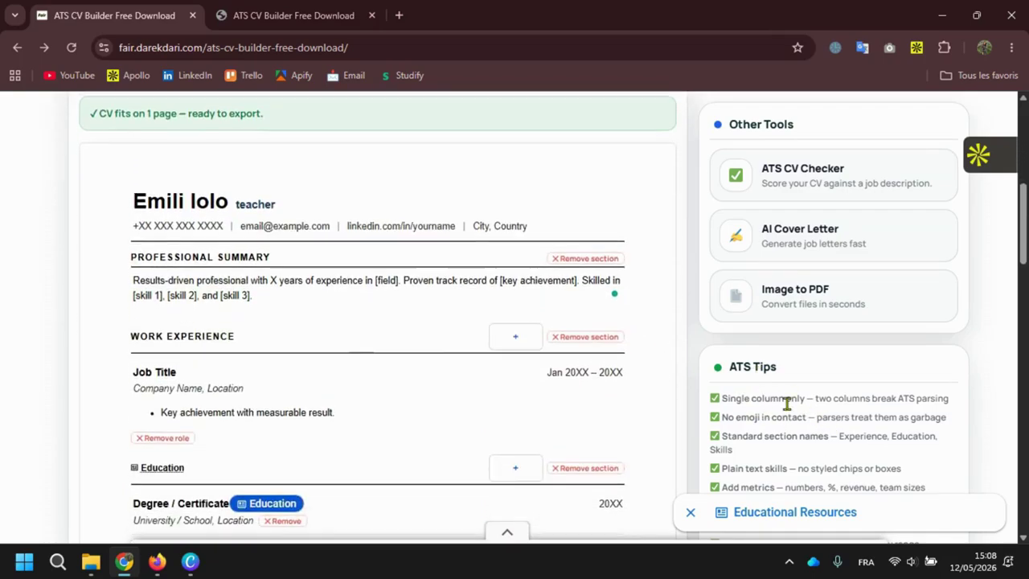
scroll(478, 319, "down", 15)
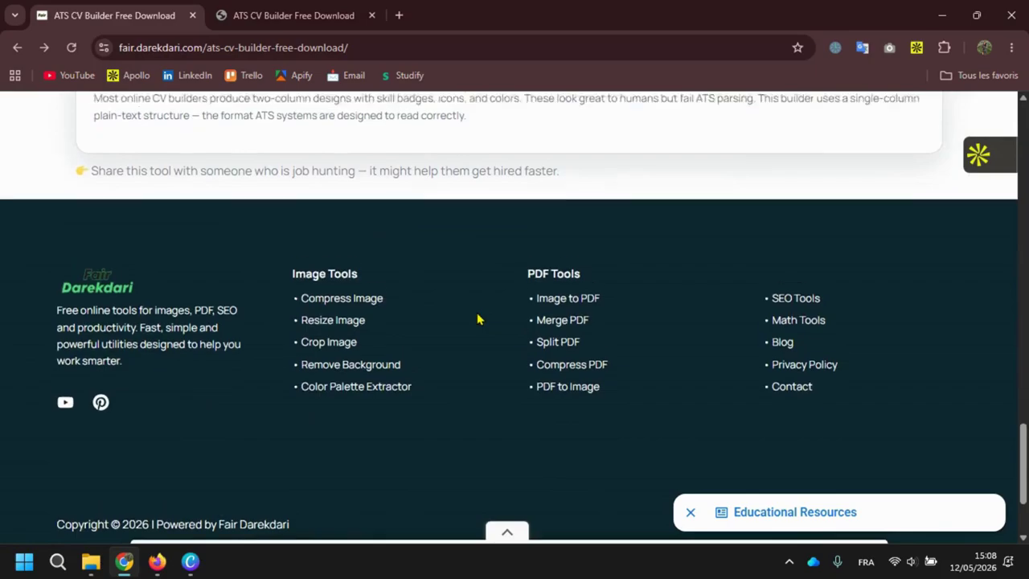
scroll(478, 319, "up", 5)
scroll(246, 409, "down", 1)
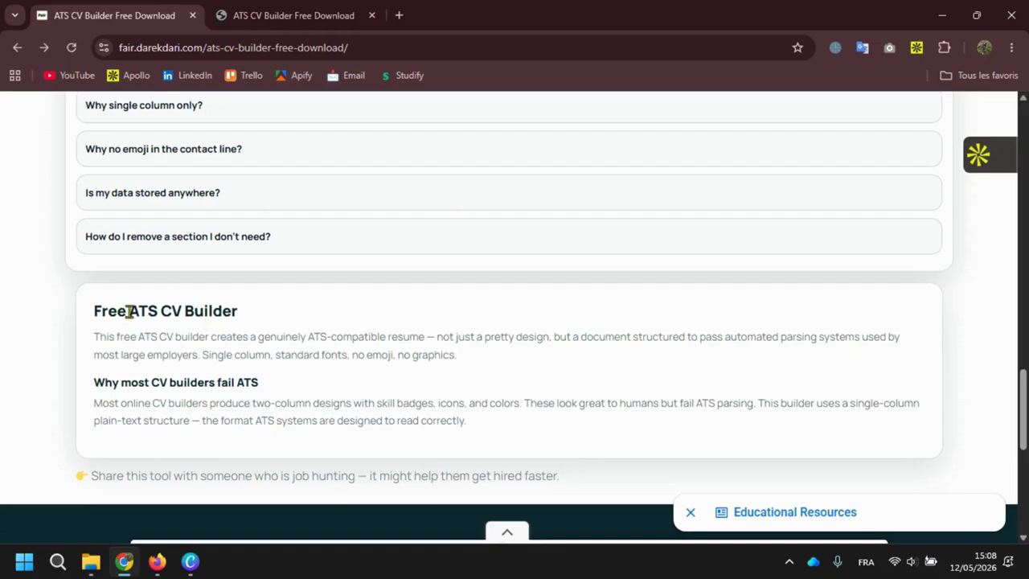
left_click_drag(129, 311, 184, 313)
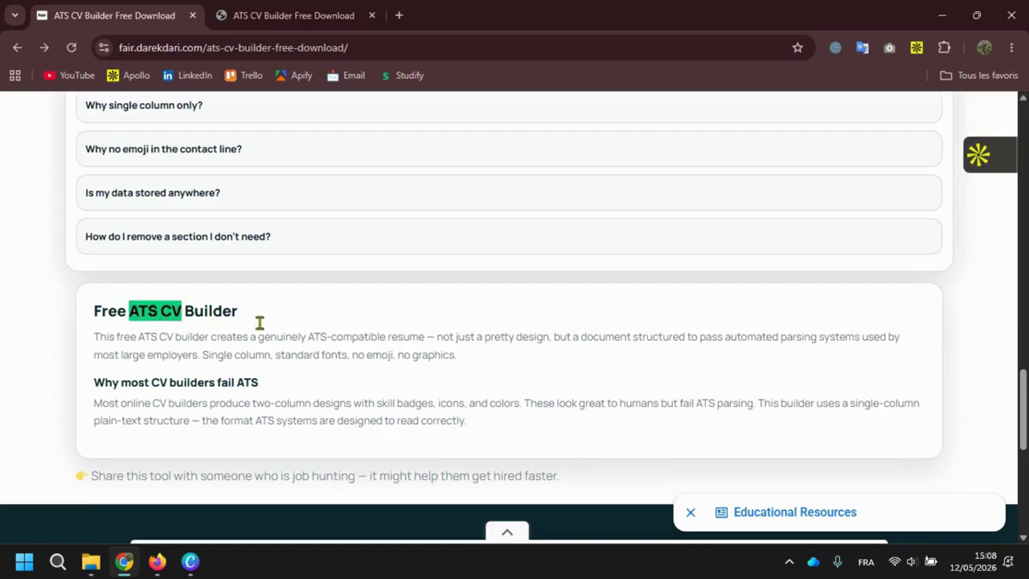
left_click(479, 370)
scroll(480, 370, "up", 1)
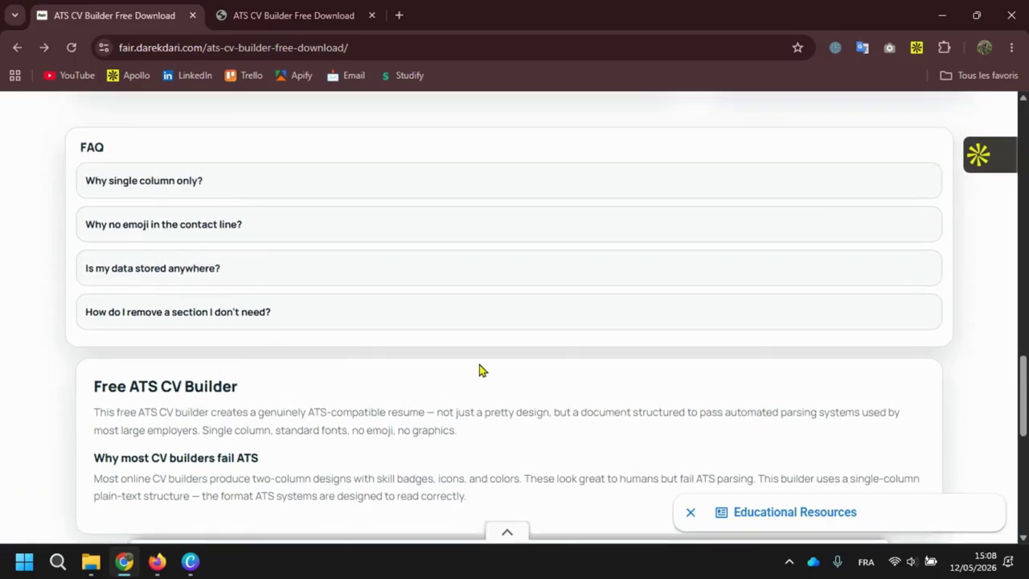
scroll(479, 370, "up", 9)
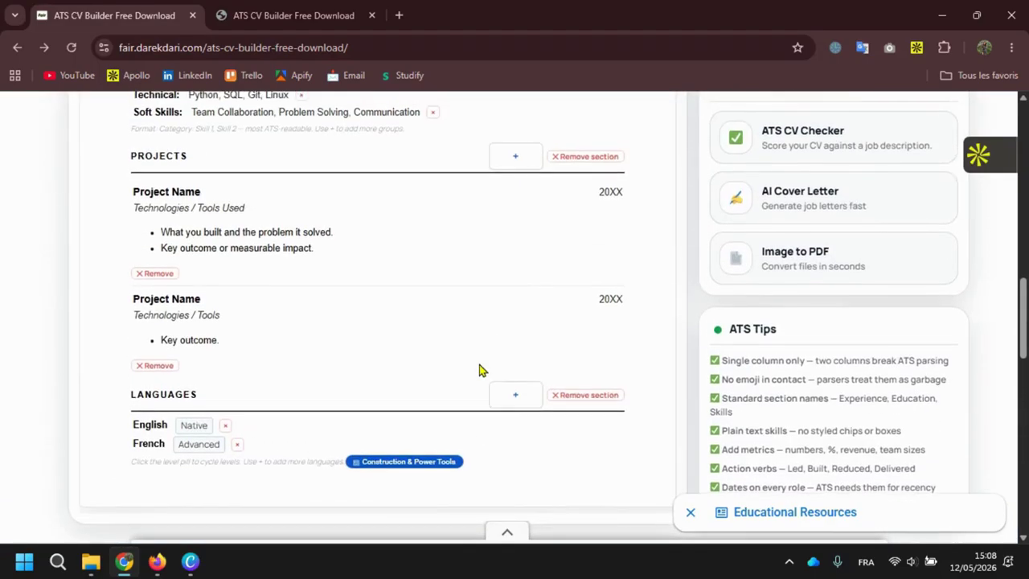
scroll(479, 370, "up", 2)
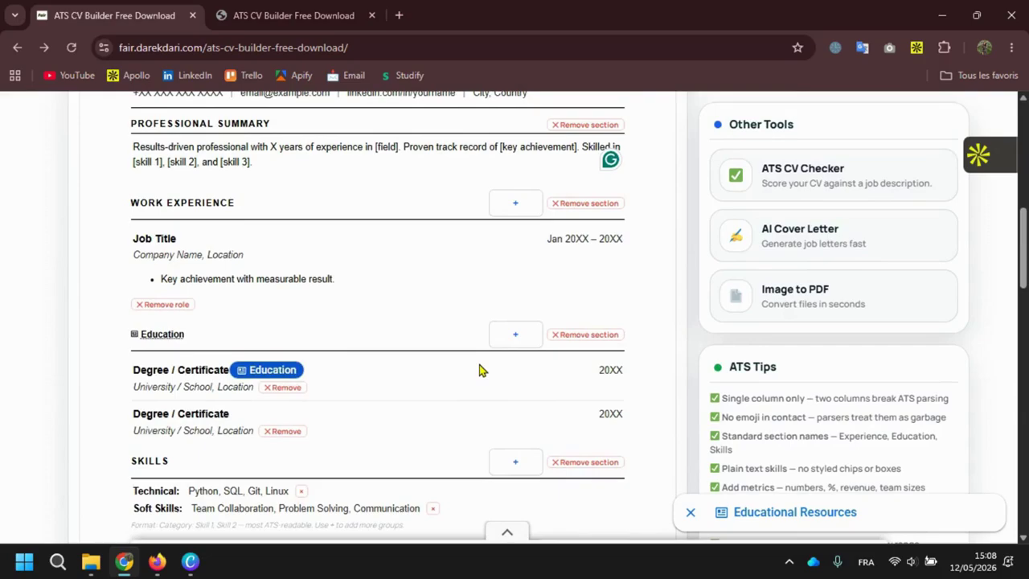
scroll(480, 369, "up", 3)
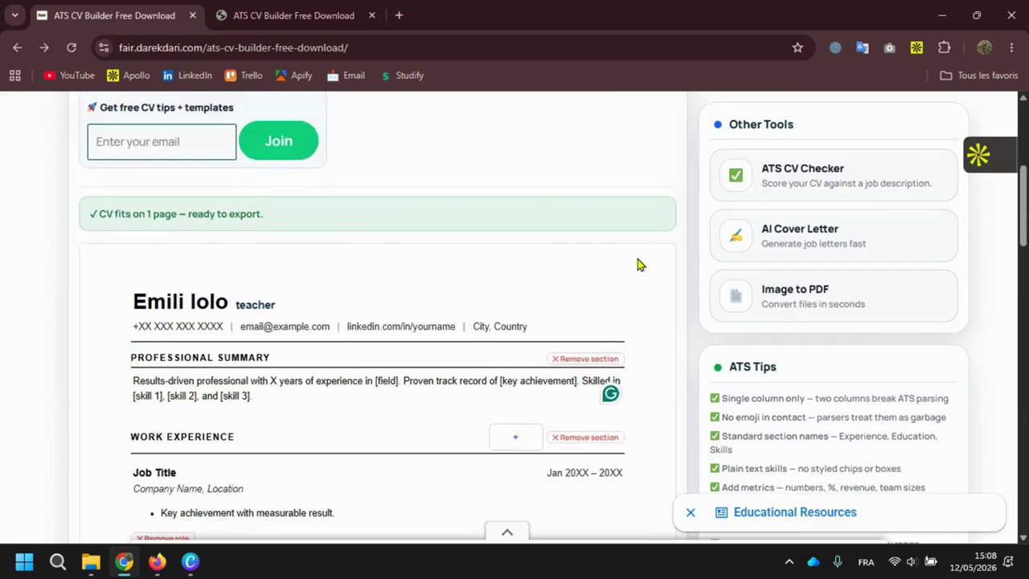
Open the ATS CV Checker tool and examine its CV upload area, job description field and analysis option
left_click(818, 183)
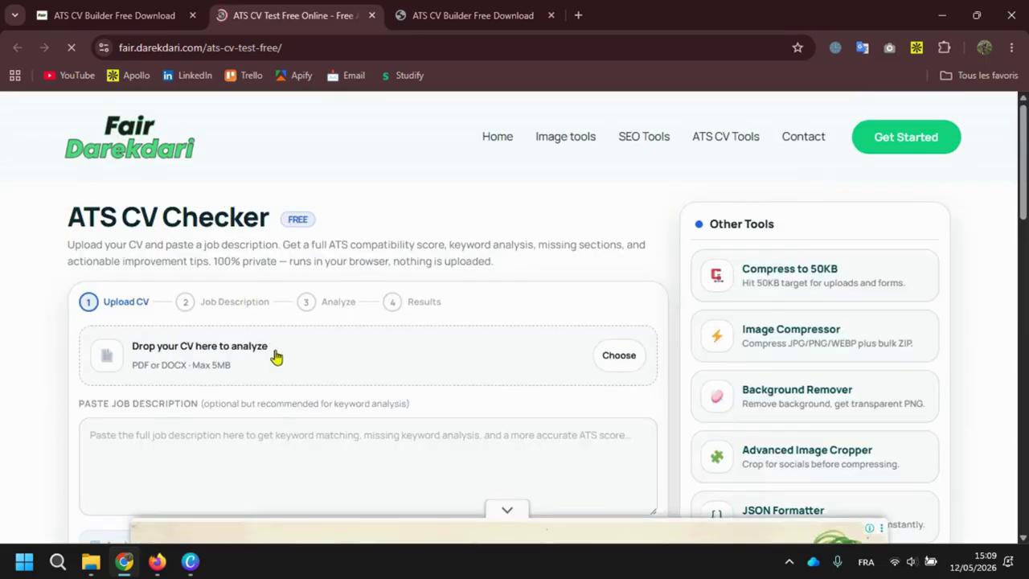
scroll(275, 356, "down", 1)
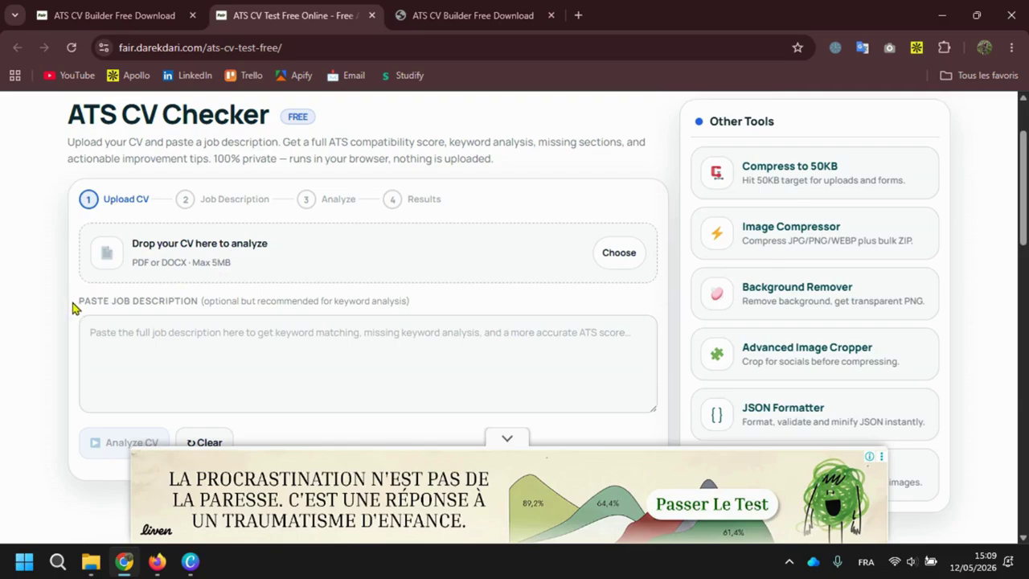
left_click_drag(73, 307, 196, 310)
left_click(173, 336)
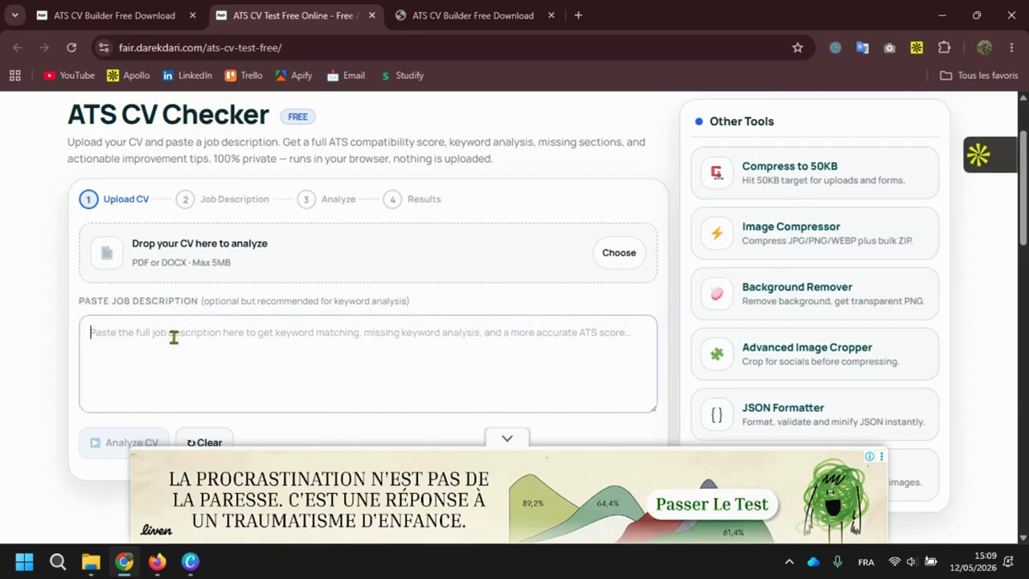
scroll(331, 349, "down", 1)
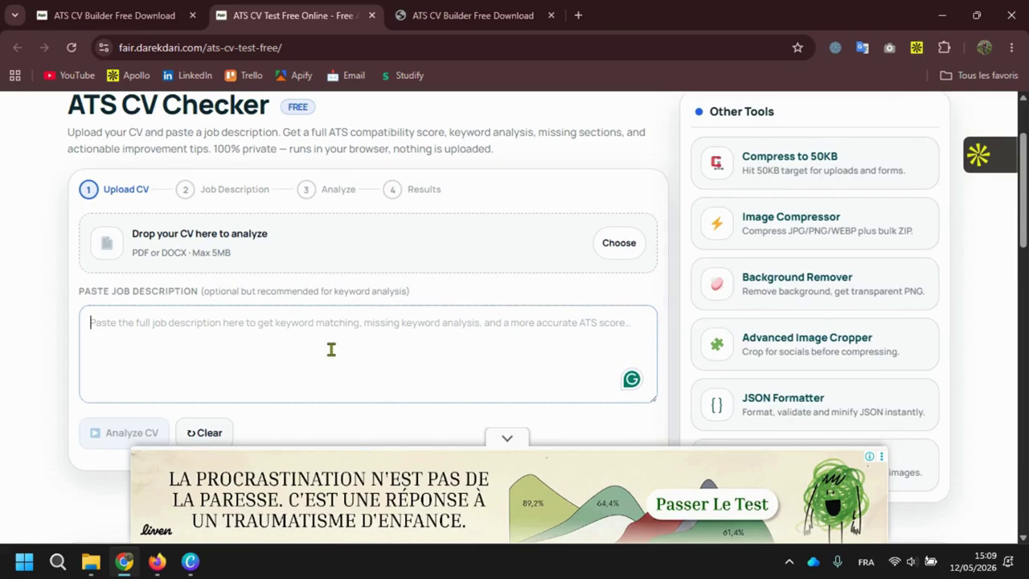
left_click(508, 439)
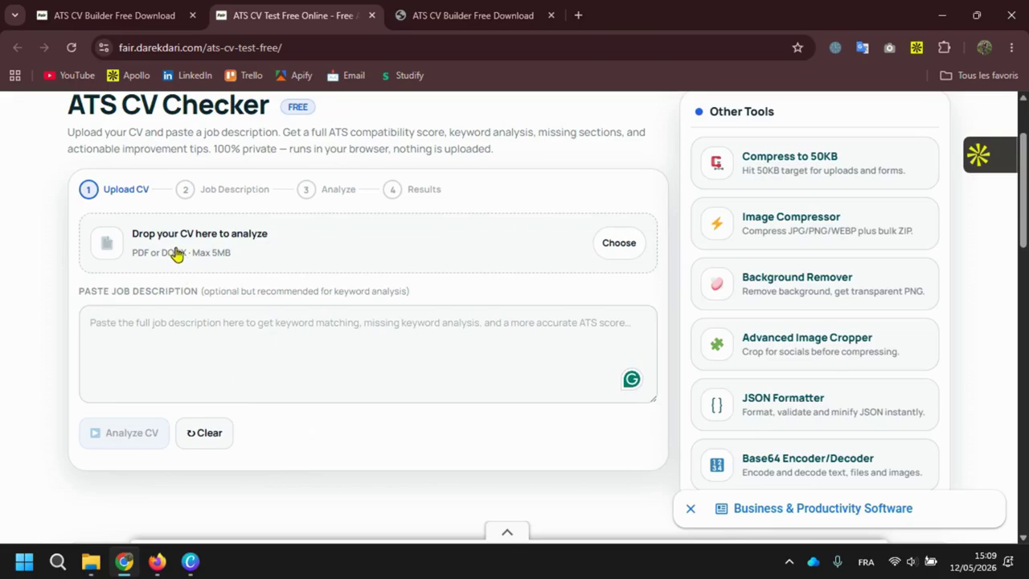
scroll(153, 322, "down", 2)
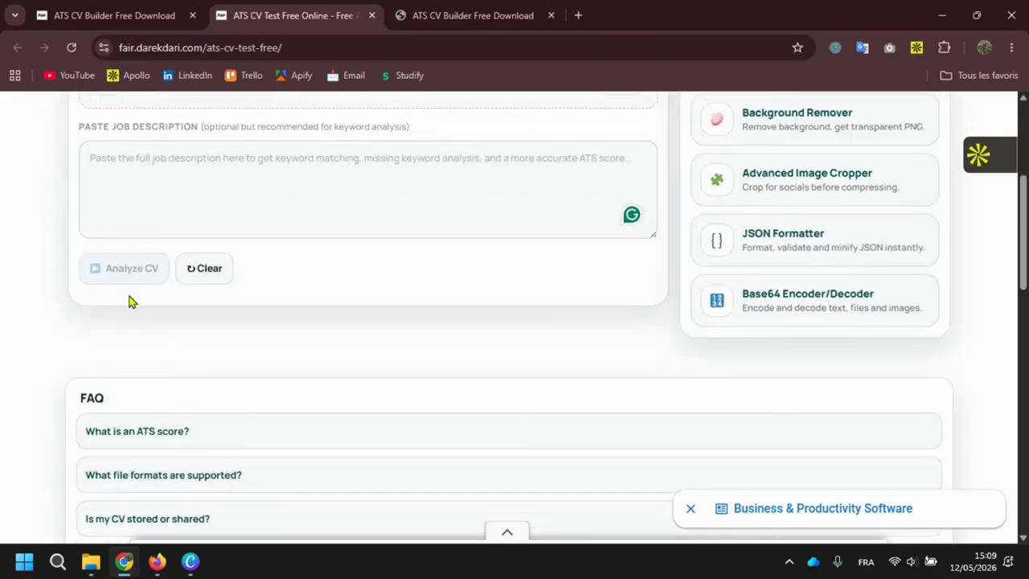
scroll(362, 312, "up", 1)
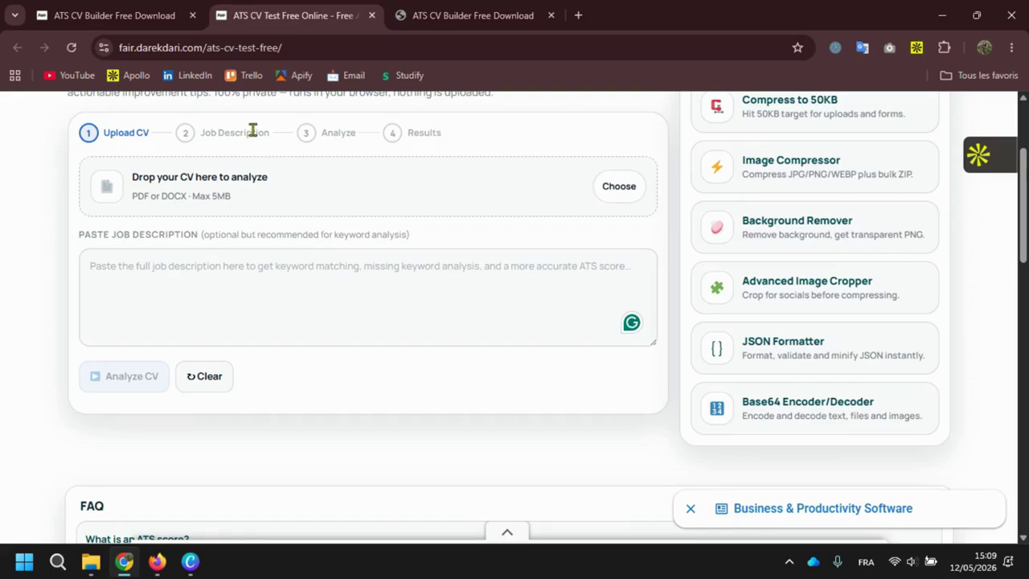
Return to the CV builder and download the CV as ATS CV Builder Free Download.pdf in Téléchargements, replacing the existing file
left_click(151, 13)
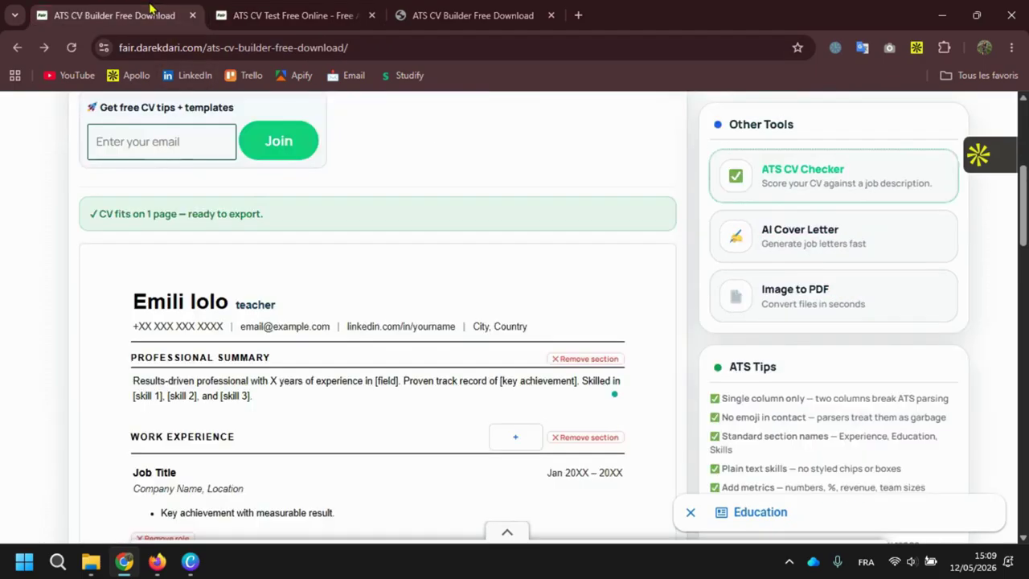
scroll(429, 376, "up", 3)
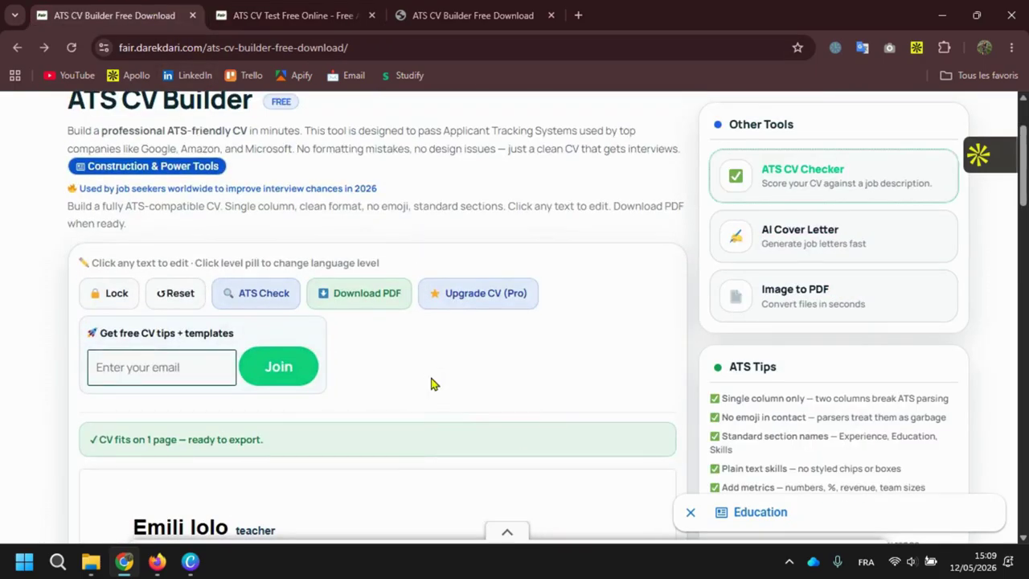
scroll(429, 383, "down", 5)
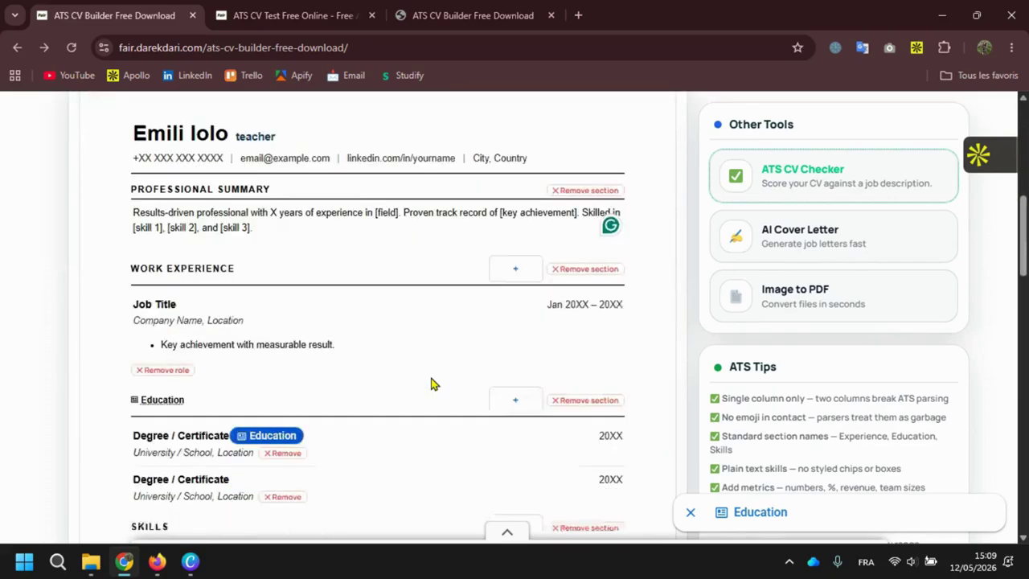
scroll(211, 432, "up", 4)
scroll(213, 434, "up", 1)
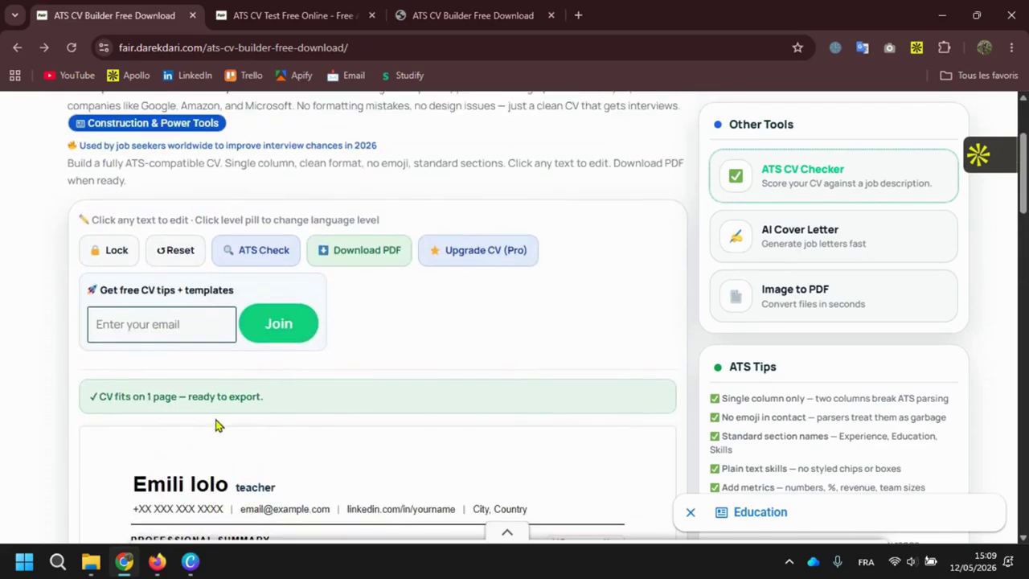
left_click(348, 253)
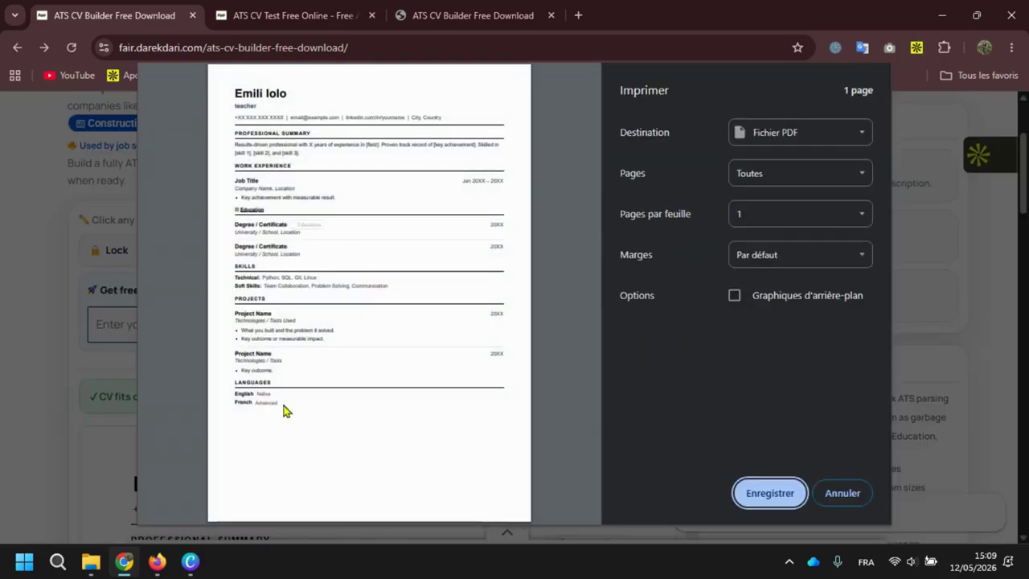
left_click(769, 492)
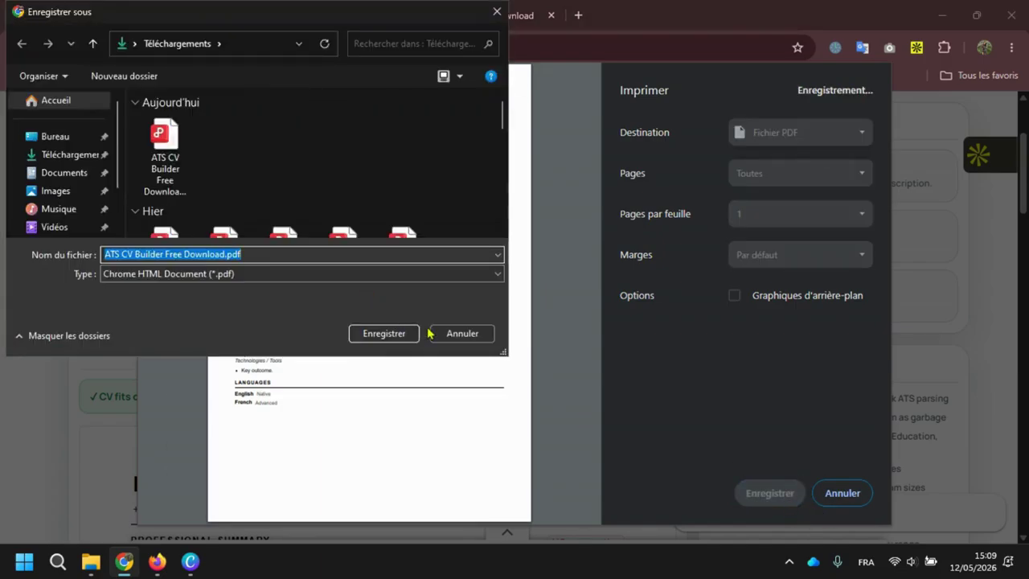
left_click(372, 333)
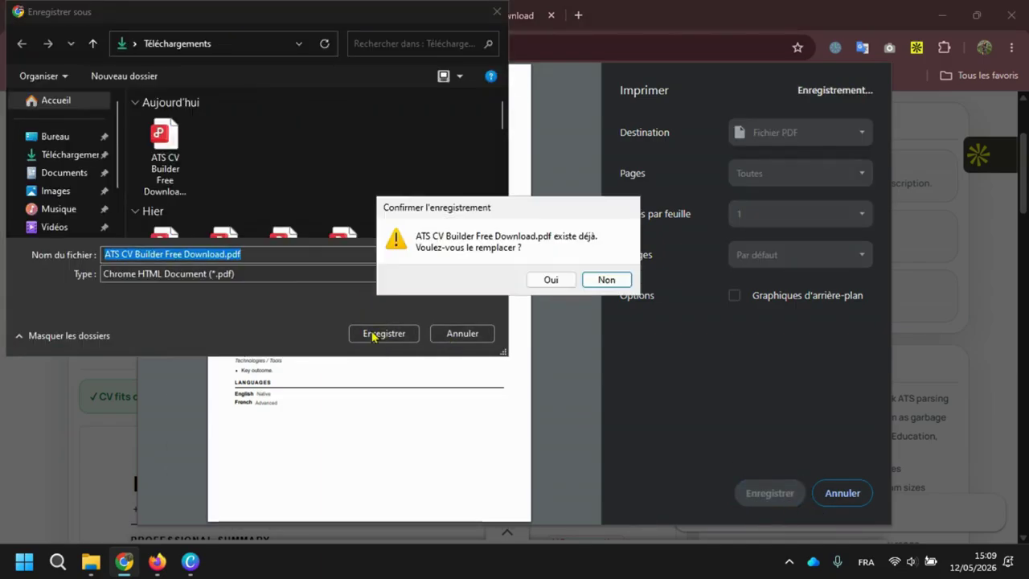
left_click(563, 286)
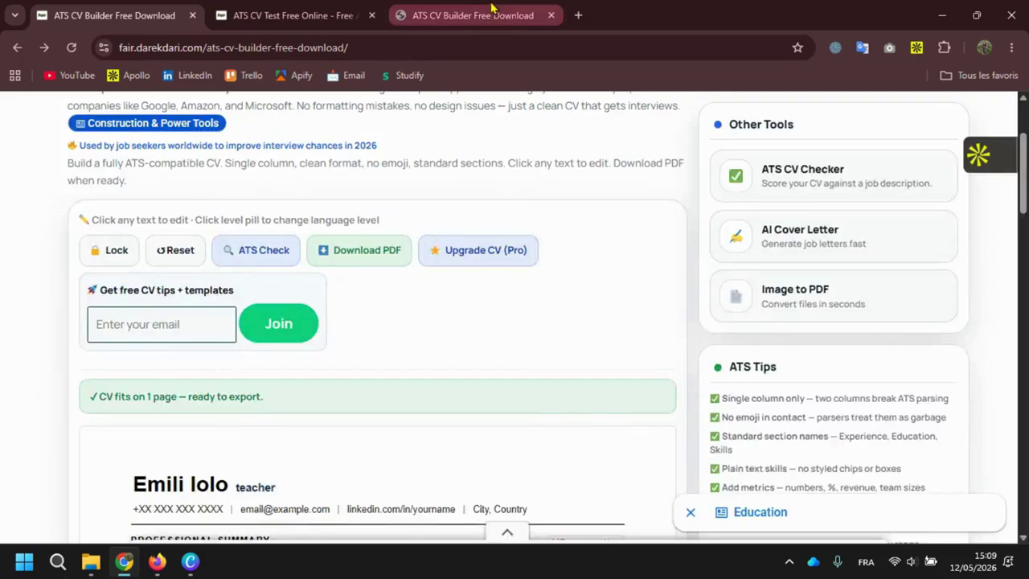
View the PDF in the ATS CV Builder Free Download file tab, then return to the builder
left_click(489, 15)
scroll(537, 306, "up", 6)
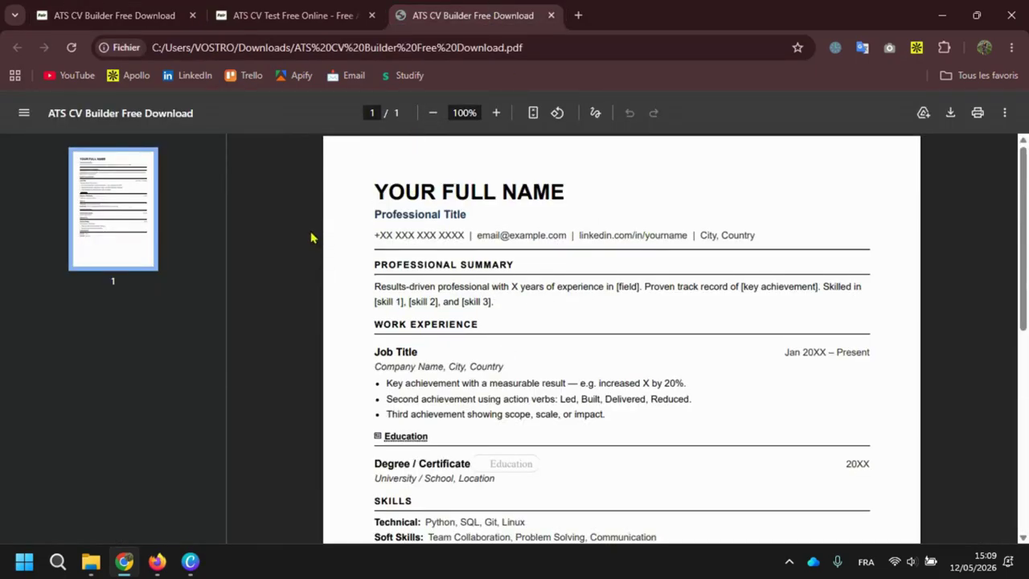
left_click(88, 10)
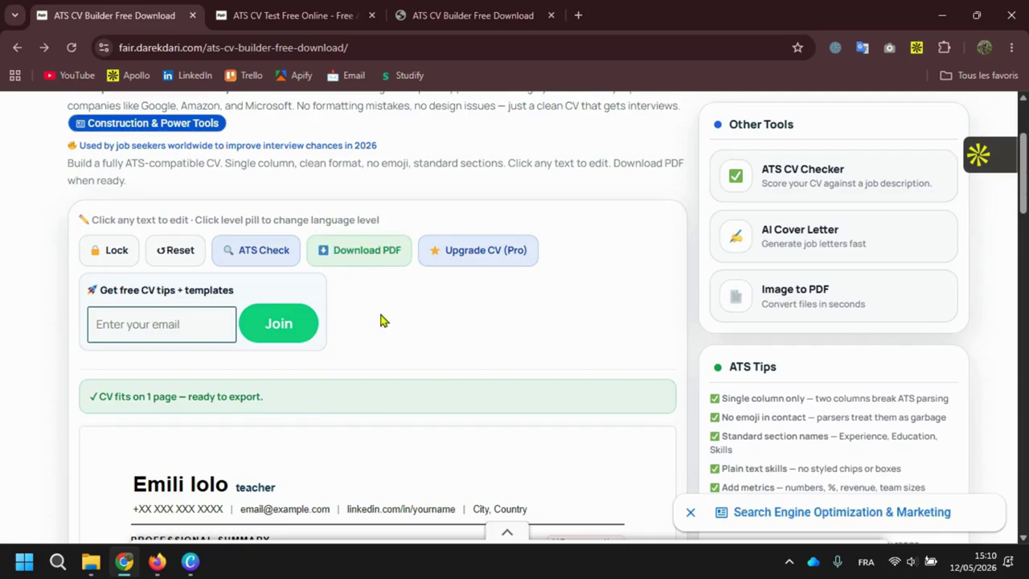
Revisit the ATS CV Checker to read its four-stage process and upload requirements, and go back to the builder
left_click(277, 8)
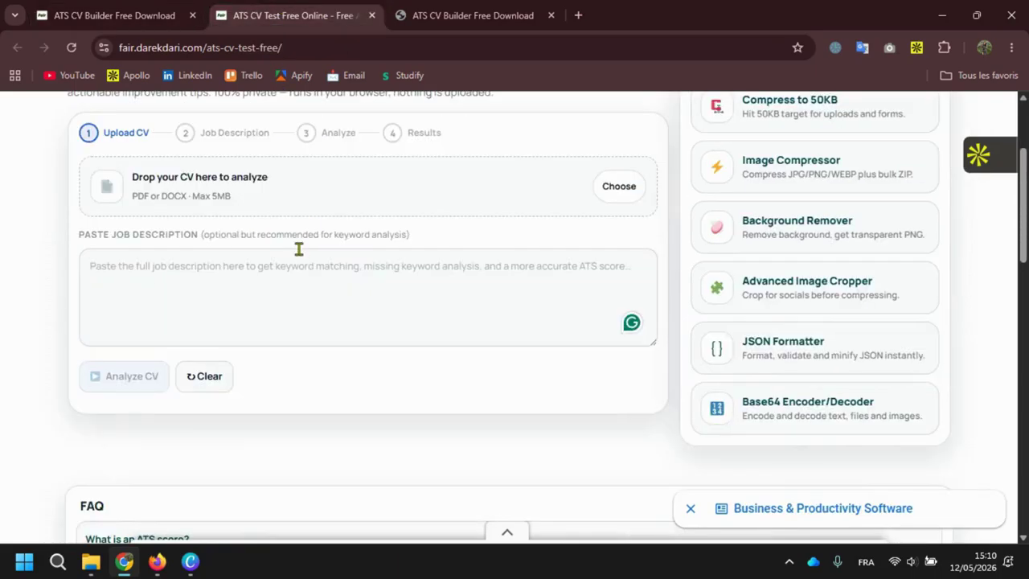
scroll(298, 254, "up", 2)
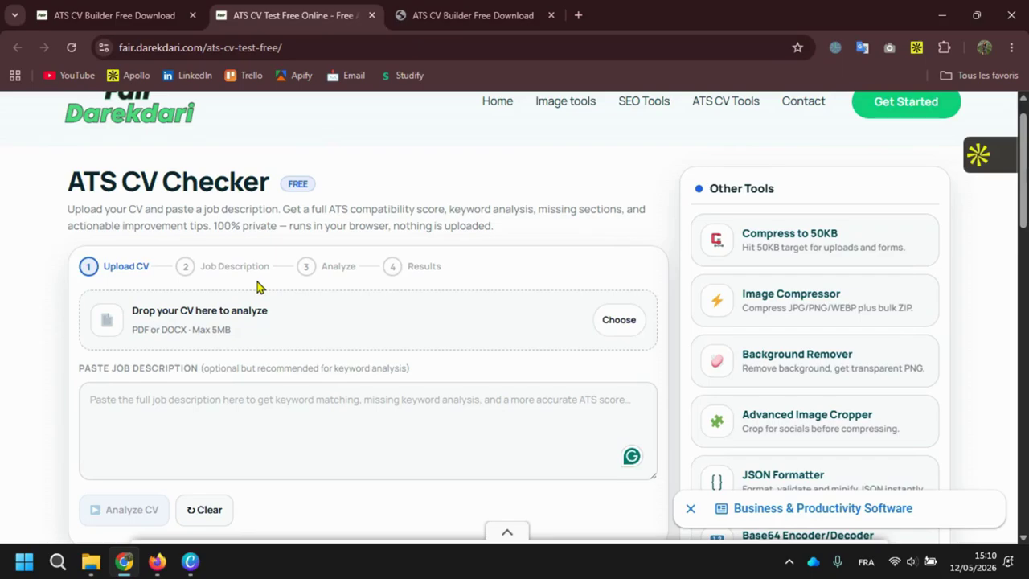
left_click(118, 10)
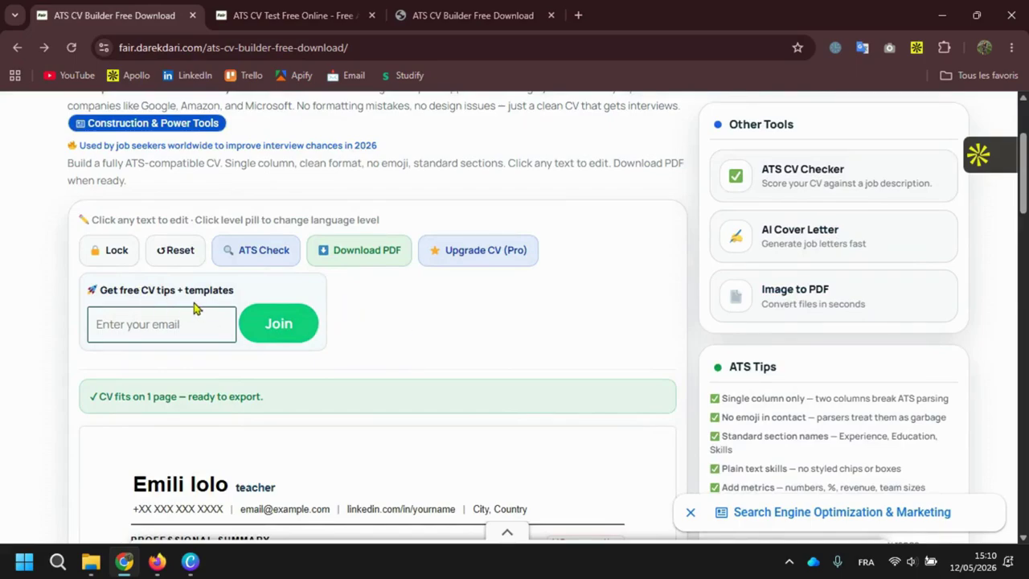
Examine the free CV tips and templates sign-up box and the Upgrade CV (Pro) option above the CV
left_click_drag(106, 291, 208, 307)
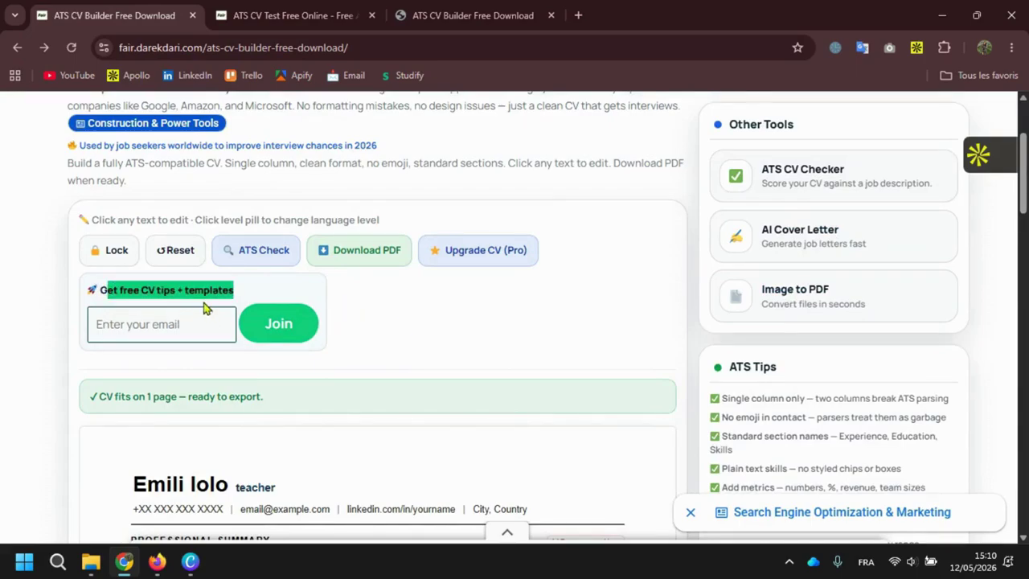
left_click(242, 297)
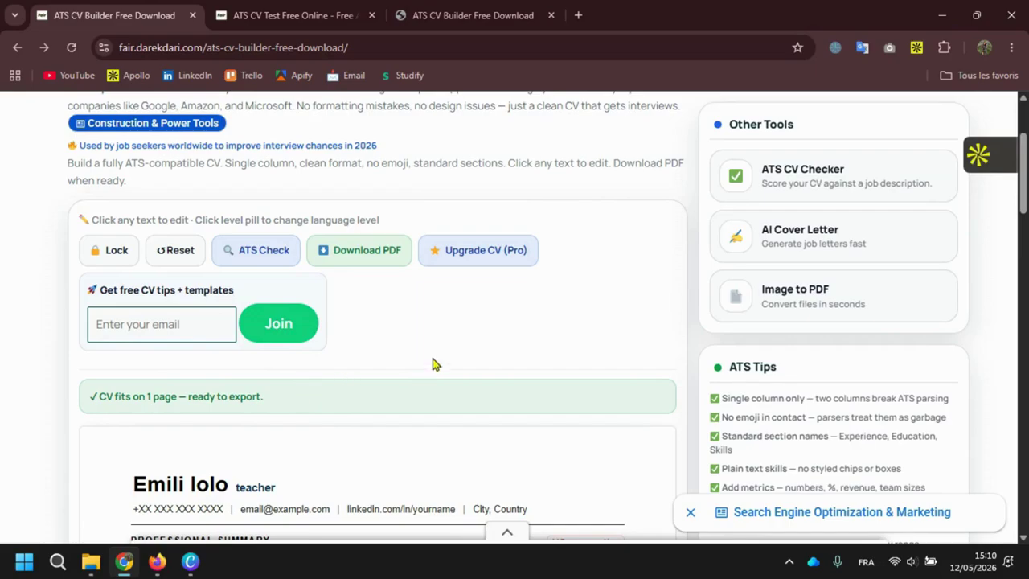
scroll(433, 364, "down", 5)
scroll(276, 301, "up", 6)
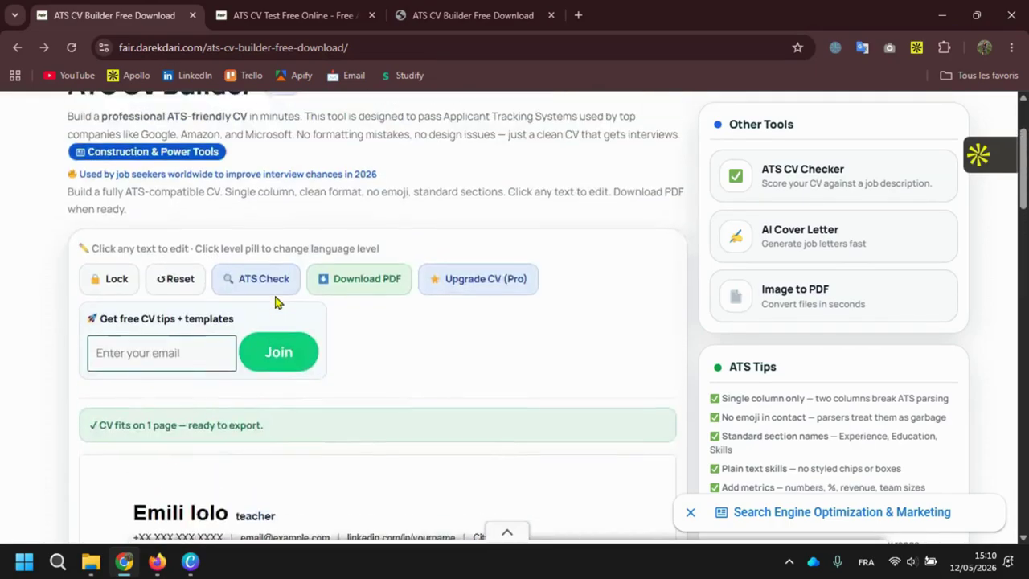
scroll(230, 391, "down", 2)
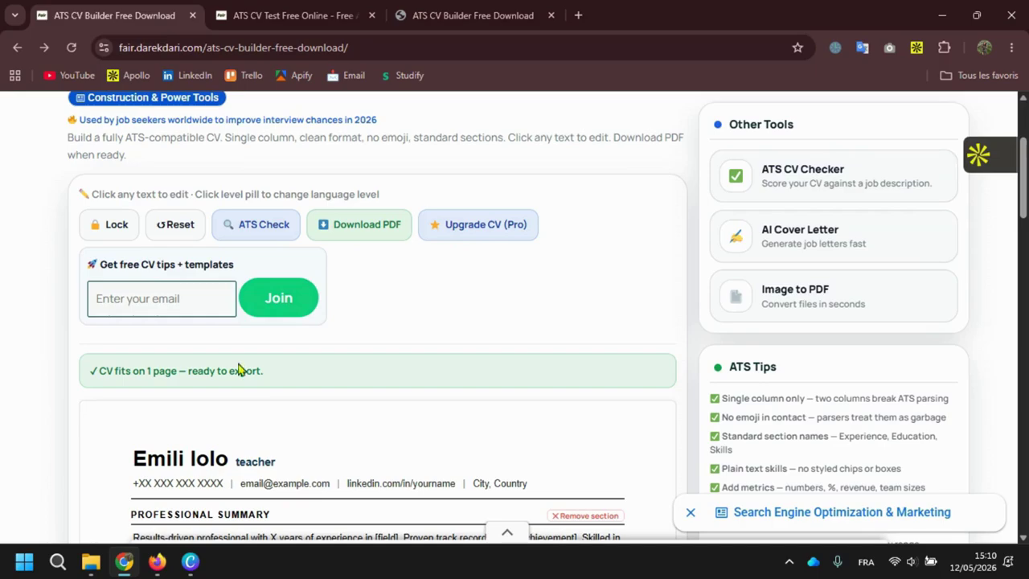
left_click_drag(100, 264, 175, 274)
left_click(262, 273)
left_click(481, 229)
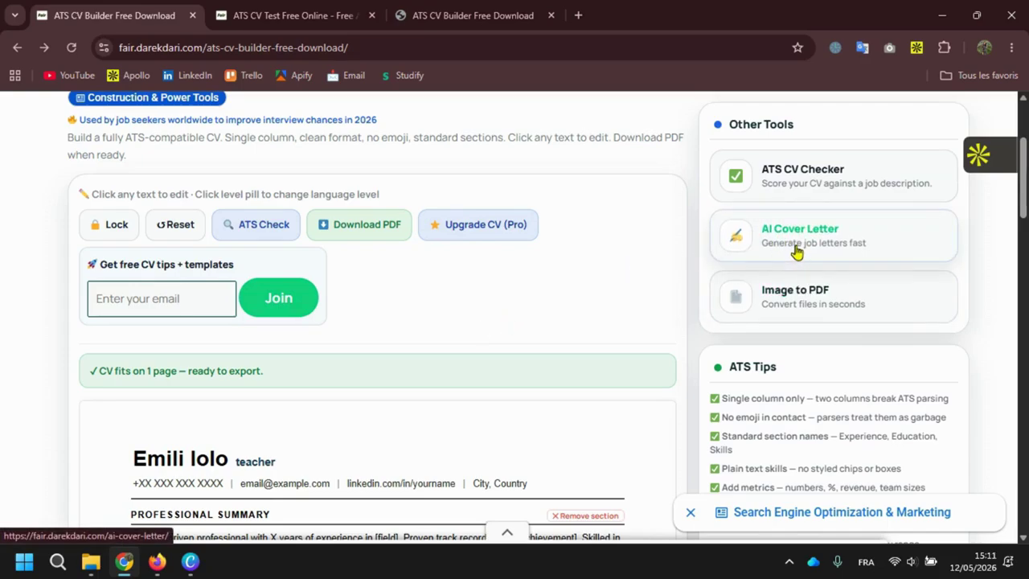
scroll(459, 297, "up", 3)
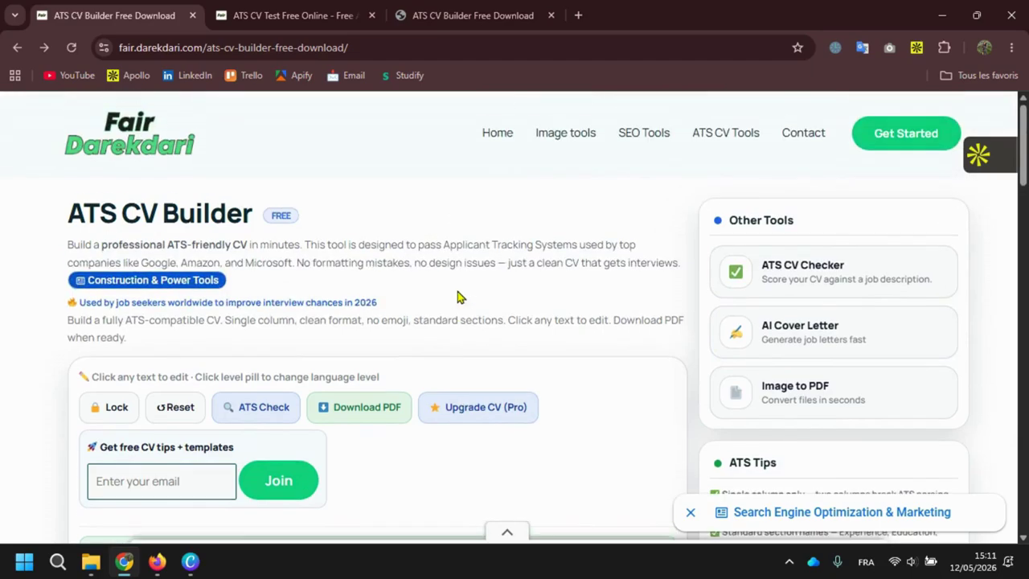
scroll(459, 328, "down", 1)
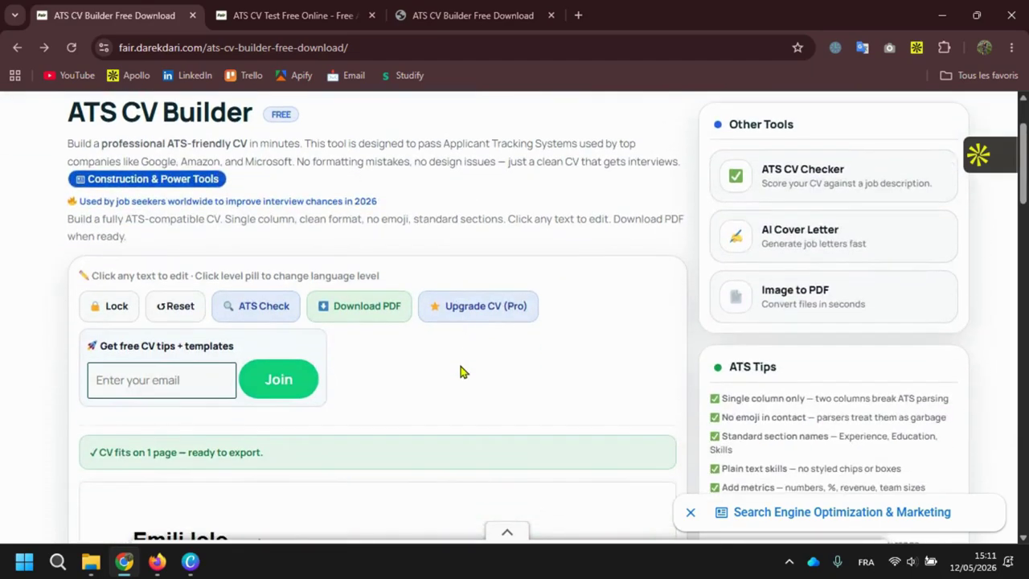
scroll(463, 399, "down", 4)
scroll(461, 399, "down", 2)
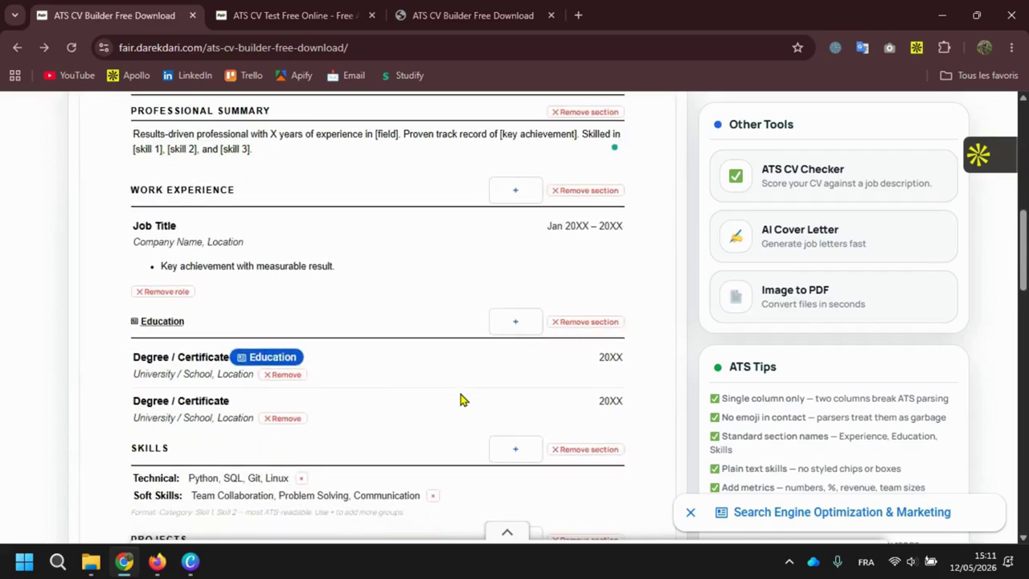
scroll(461, 399, "up", 3)
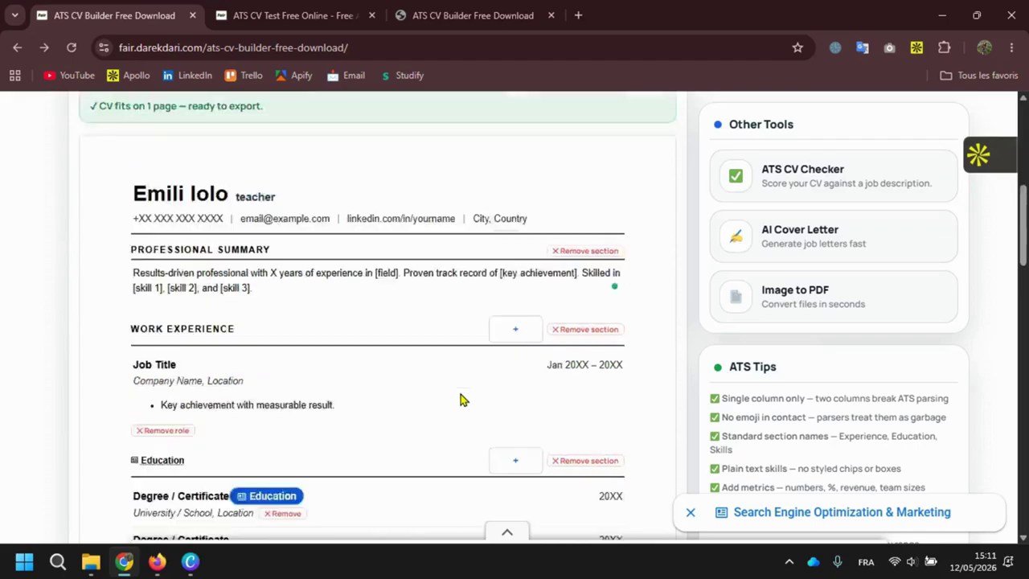